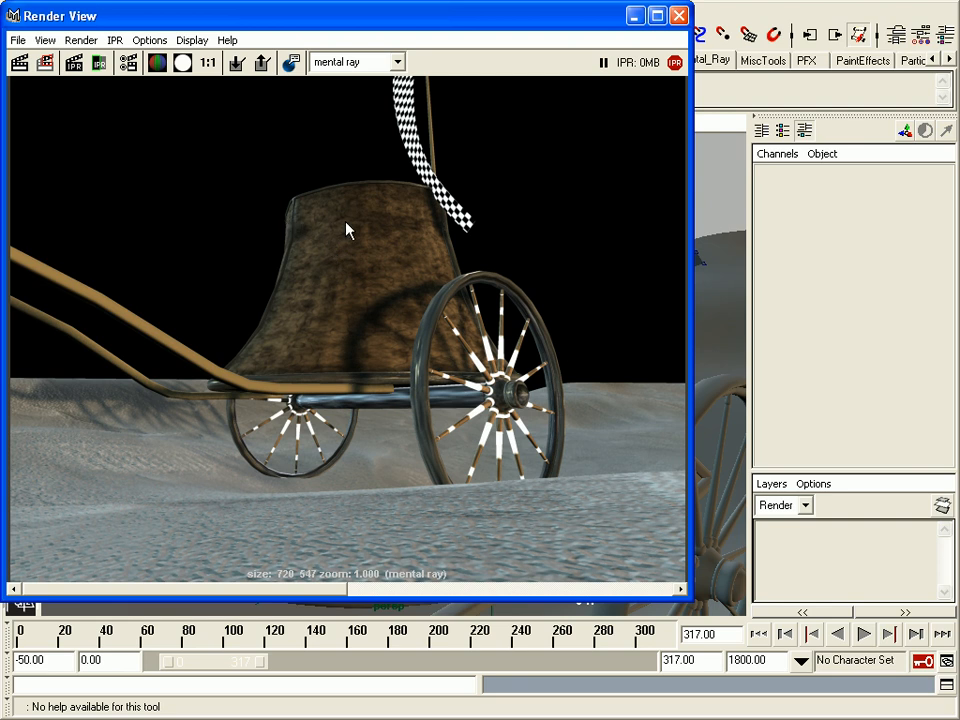
Select the chariot body's lofted surface and view its material in the Attribute Editor
{"action": "left_click", "coordinate": [633, 16]}
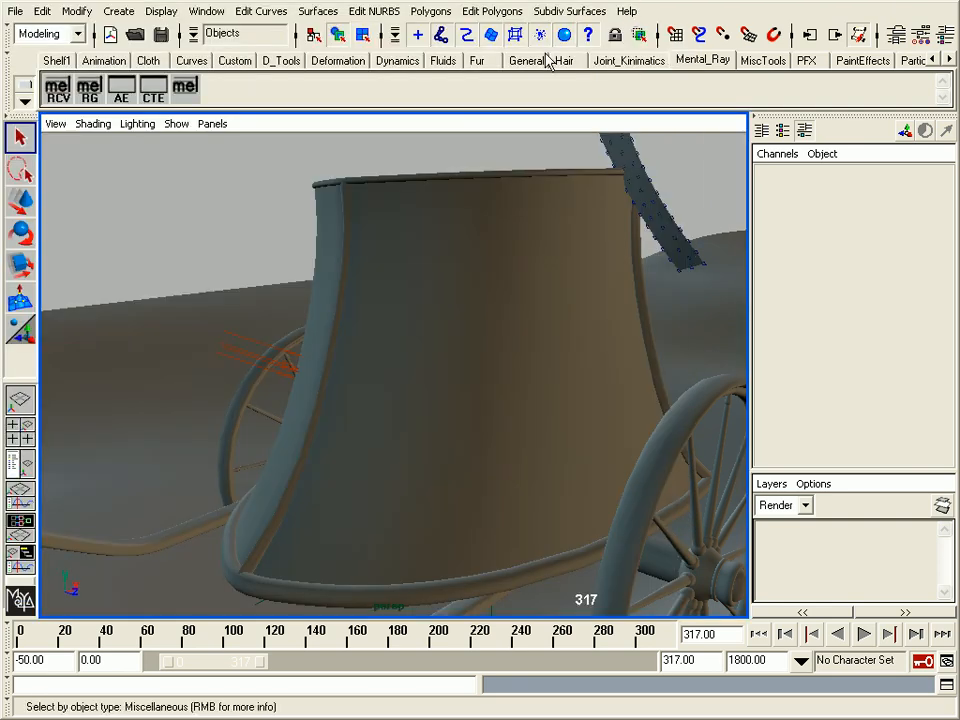
{"action": "left_click", "coordinate": [366, 246]}
{"action": "key", "text": "ctrl+a"}
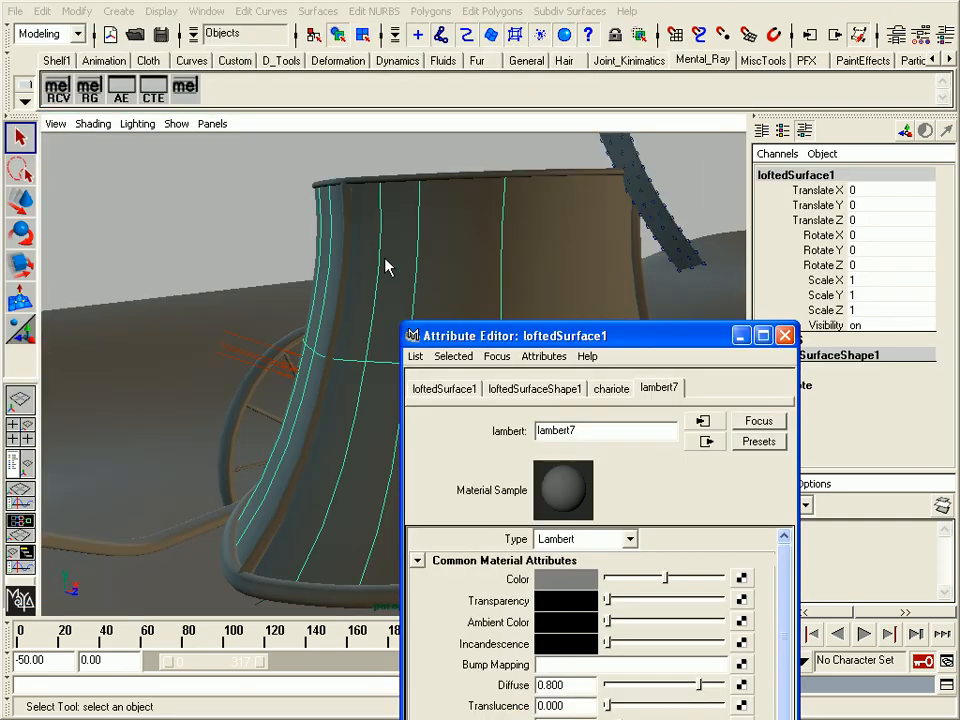
{"action": "left_click_drag", "start_coordinate": [648, 336], "coordinate": [616, 229]}
{"action": "left_click", "coordinate": [759, 229]}
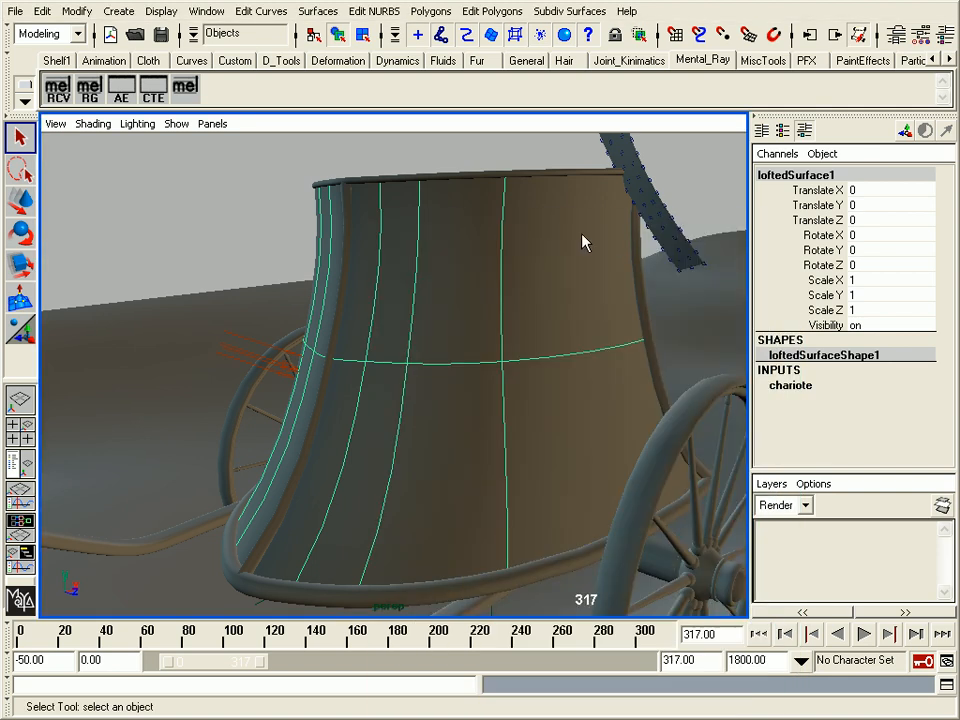
Open the Attribute Spread Sheet and select all the surfaces that make up the chariot body and its trim
{"action": "key", "text": "ctrl+shift+a"}
{"action": "left_click_drag", "start_coordinate": [589, 400], "coordinate": [534, 122]}
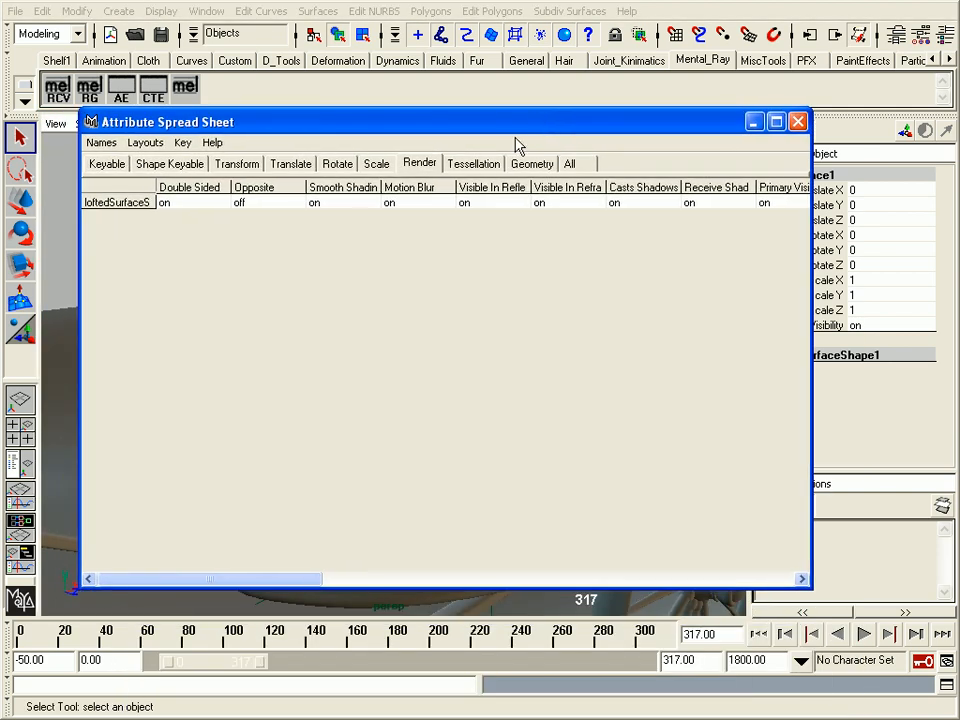
{"action": "left_click_drag", "start_coordinate": [450, 116], "coordinate": [841, 120]}
{"action": "left_click", "coordinate": [373, 228]}
{"action": "left_click_drag", "start_coordinate": [373, 236], "coordinate": [403, 178]}
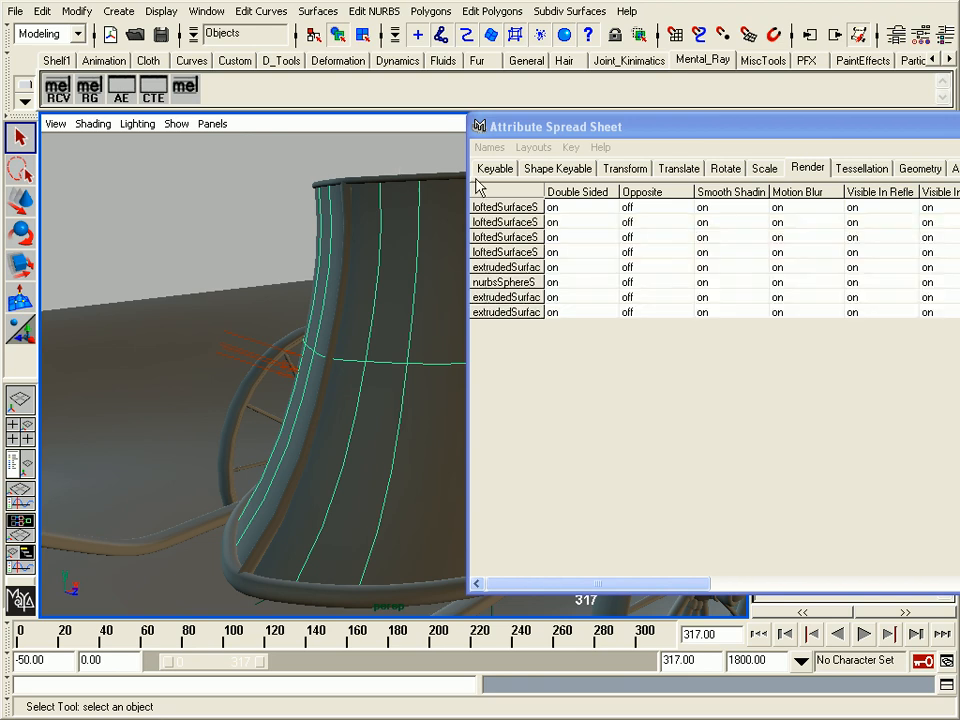
{"action": "left_click_drag", "start_coordinate": [602, 128], "coordinate": [228, 133]}
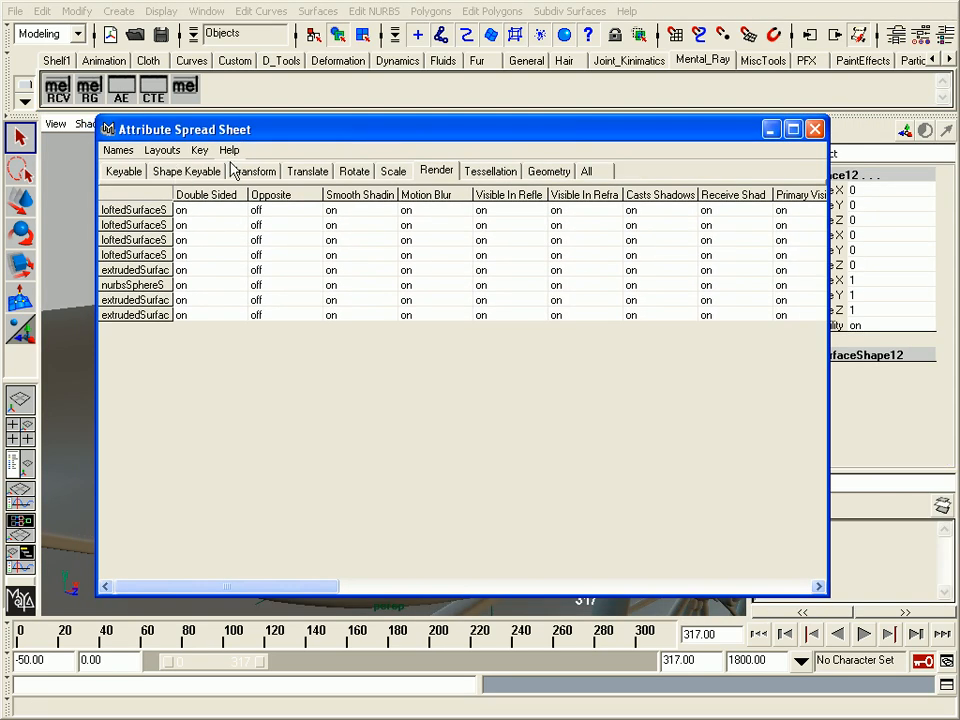
Set the selected surfaces' U and V divisions factors to 1.5 and their curvature tolerance to Highest Quality
{"action": "left_click", "coordinate": [486, 173]}
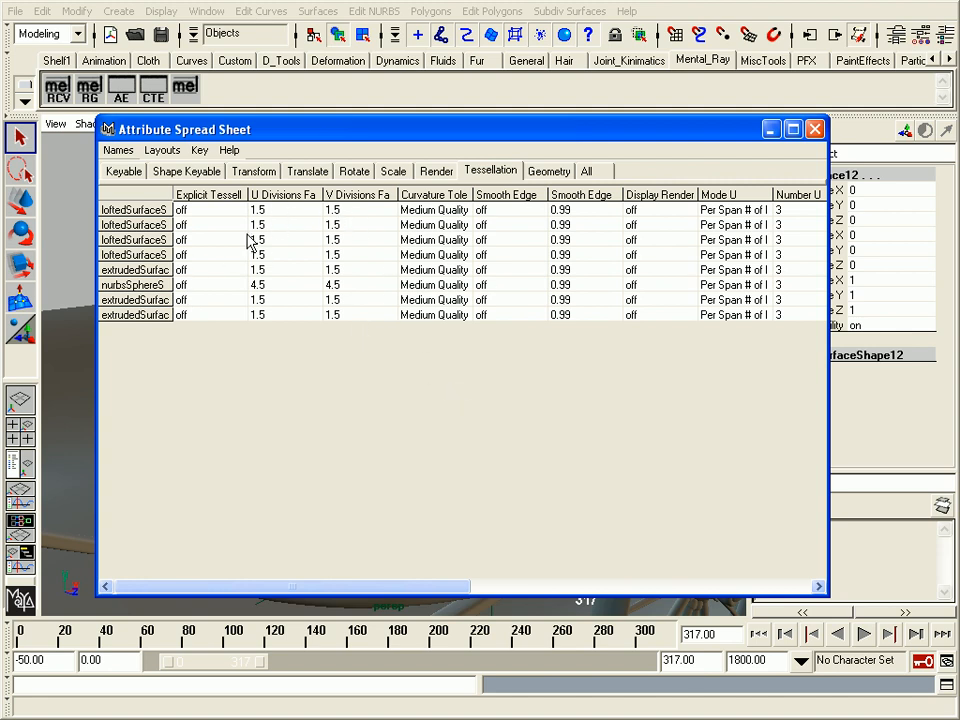
{"action": "left_click_drag", "start_coordinate": [283, 196], "coordinate": [350, 197]}
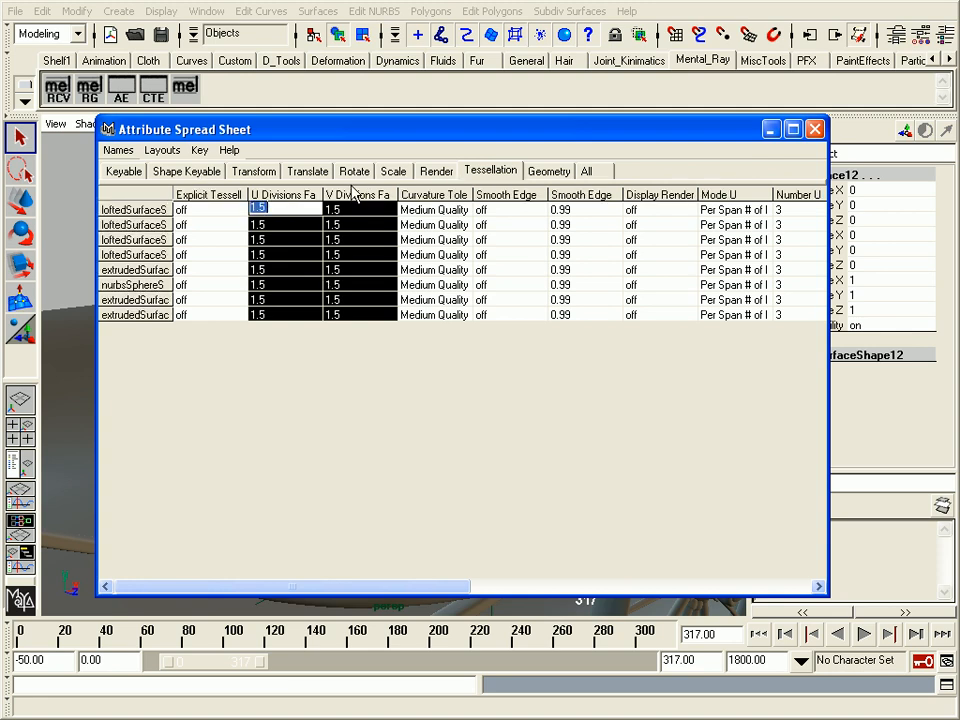
{"action": "left_click", "coordinate": [447, 197]}
{"action": "type", "text": "0"}
{"action": "key", "text": "Return"}
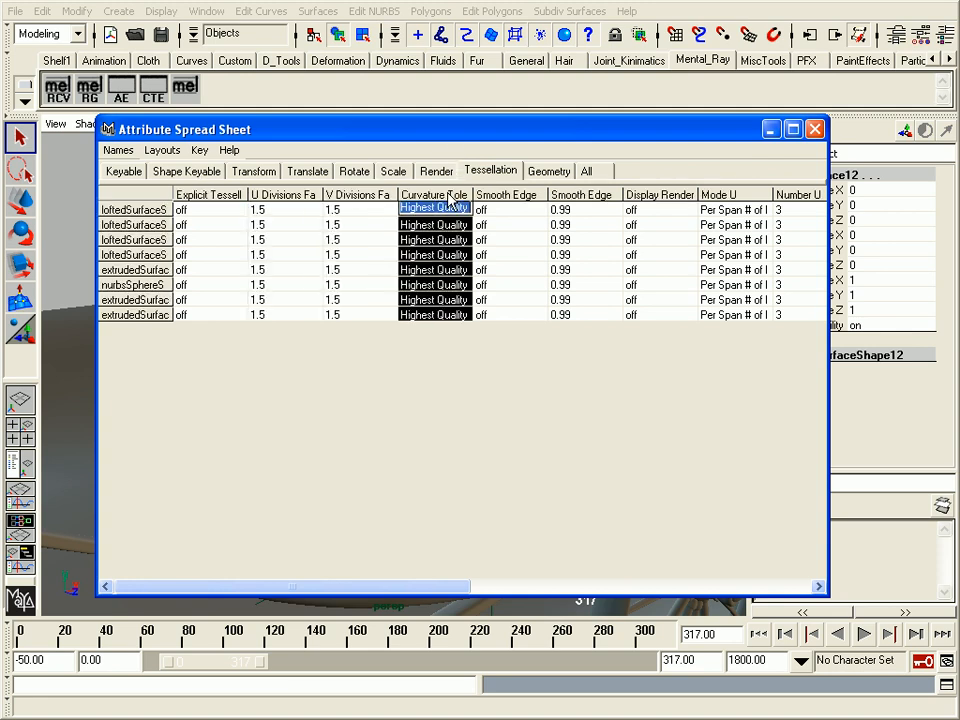
{"action": "left_click", "coordinate": [771, 129]}
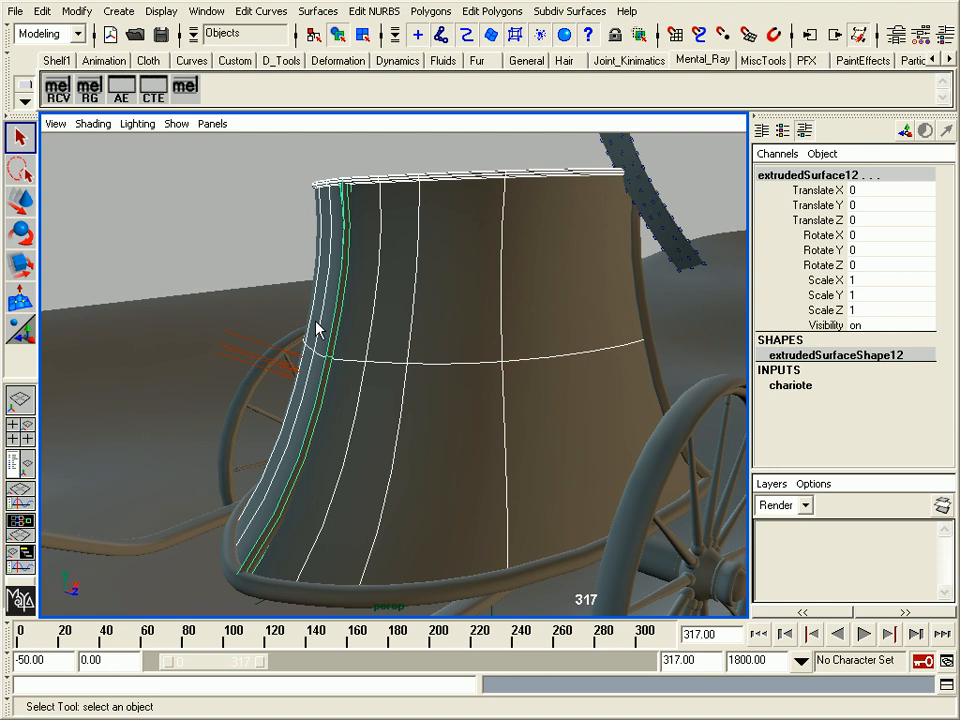
Examine the chariot's body, wheels and shafts from the side and front in the perspective view
{"action": "left_click_drag", "start_coordinate": [318, 330], "coordinate": [450, 431], "text": "alt"}
{"action": "right_click_drag", "start_coordinate": [450, 431], "coordinate": [336, 259], "text": "alt"}
{"action": "left_click_drag", "start_coordinate": [336, 259], "coordinate": [483, 389], "text": "alt"}
{"action": "right_click_drag", "start_coordinate": [483, 389], "coordinate": [416, 388], "text": "alt"}
{"action": "left_click_drag", "start_coordinate": [416, 388], "coordinate": [440, 392], "text": "alt"}
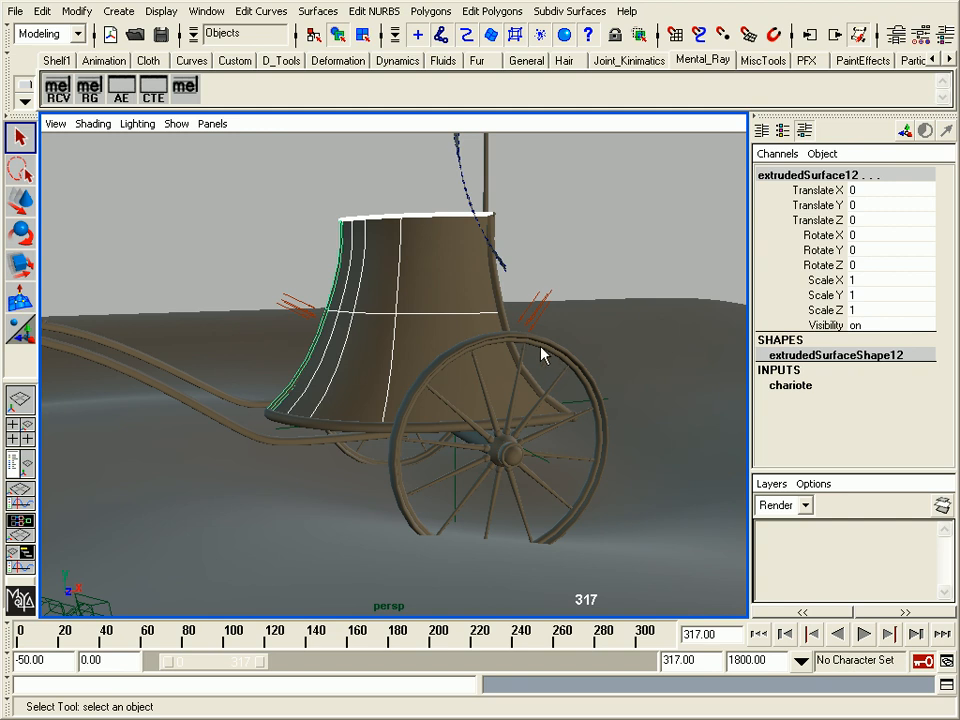
{"action": "left_click_drag", "start_coordinate": [557, 366], "coordinate": [474, 373], "text": "alt"}
{"action": "right_click_drag", "start_coordinate": [474, 373], "coordinate": [523, 396], "text": "alt"}
{"action": "left_click_drag", "start_coordinate": [523, 396], "coordinate": [574, 412], "text": "alt"}
{"action": "right_click_drag", "start_coordinate": [574, 412], "coordinate": [531, 399], "text": "alt"}
{"action": "left_click_drag", "start_coordinate": [531, 399], "coordinate": [568, 399], "text": "alt"}
{"action": "right_click_drag", "start_coordinate": [568, 399], "coordinate": [553, 396], "text": "alt"}
{"action": "left_click_drag", "start_coordinate": [553, 396], "coordinate": [579, 395], "text": "alt"}
{"action": "right_click_drag", "start_coordinate": [579, 395], "coordinate": [600, 399], "text": "alt"}
{"action": "left_click_drag", "start_coordinate": [600, 399], "coordinate": [594, 413], "text": "alt"}
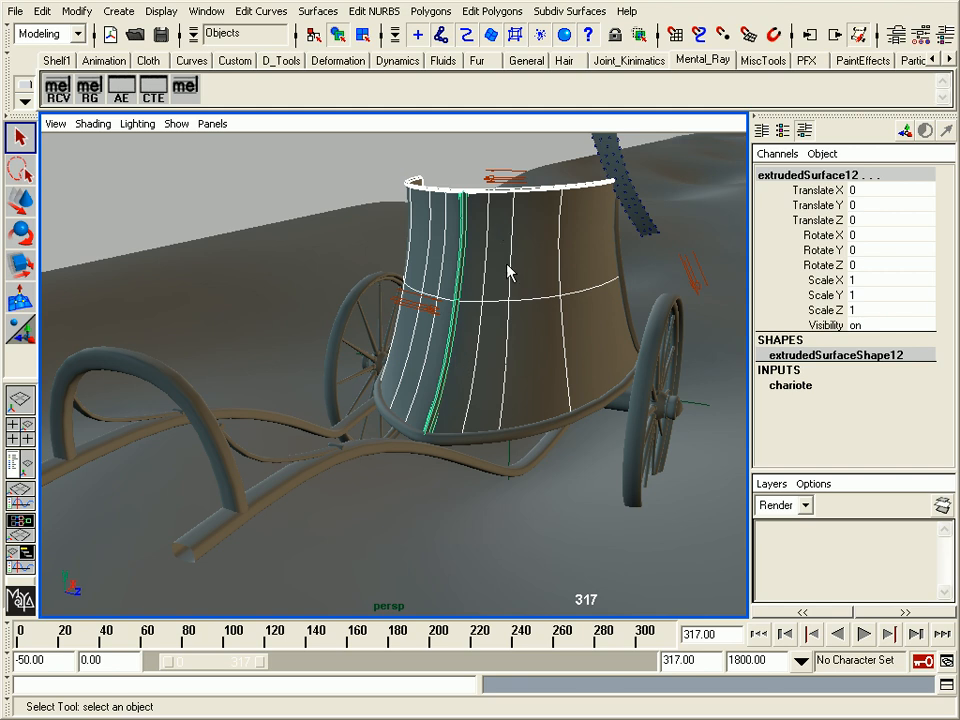
{"action": "left_click_drag", "start_coordinate": [498, 313], "coordinate": [474, 304], "text": "alt"}
{"action": "middle_click_drag", "start_coordinate": [474, 304], "coordinate": [476, 307], "text": "alt"}
{"action": "left_click_drag", "start_coordinate": [476, 307], "coordinate": [484, 317], "text": "alt"}
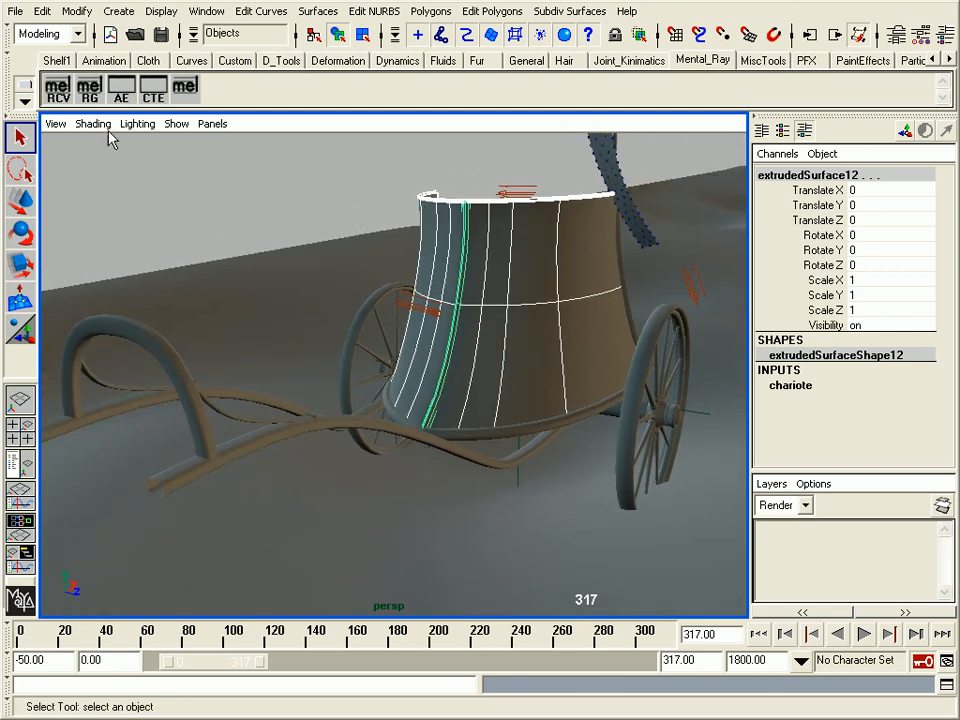
Create a new shelf named demoShelf
{"action": "left_click", "coordinate": [684, 62]}
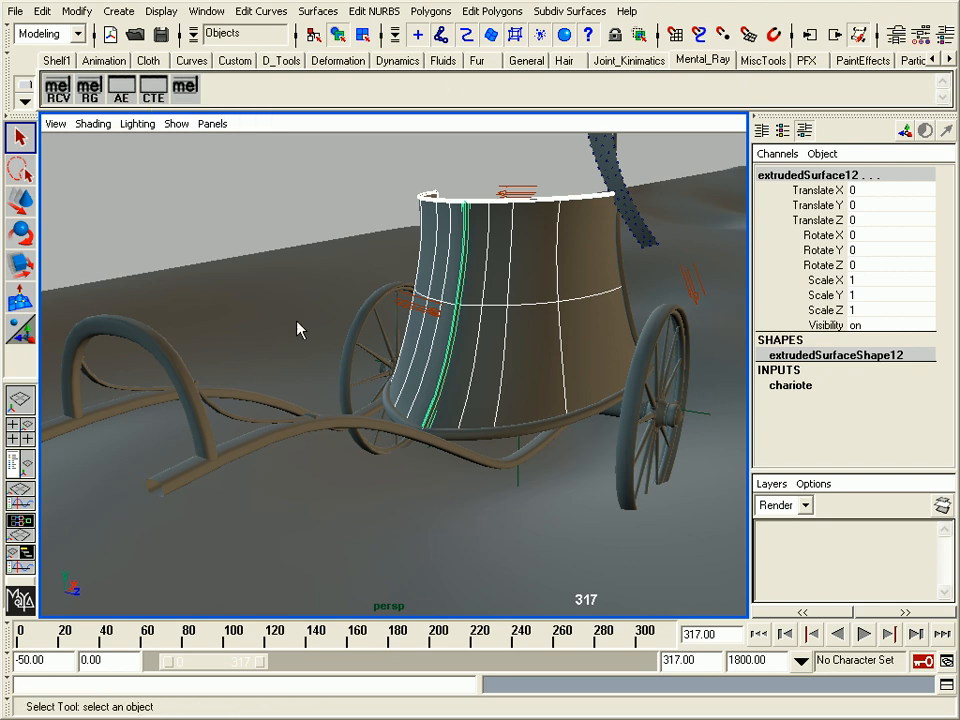
{"action": "left_click", "coordinate": [24, 101]}
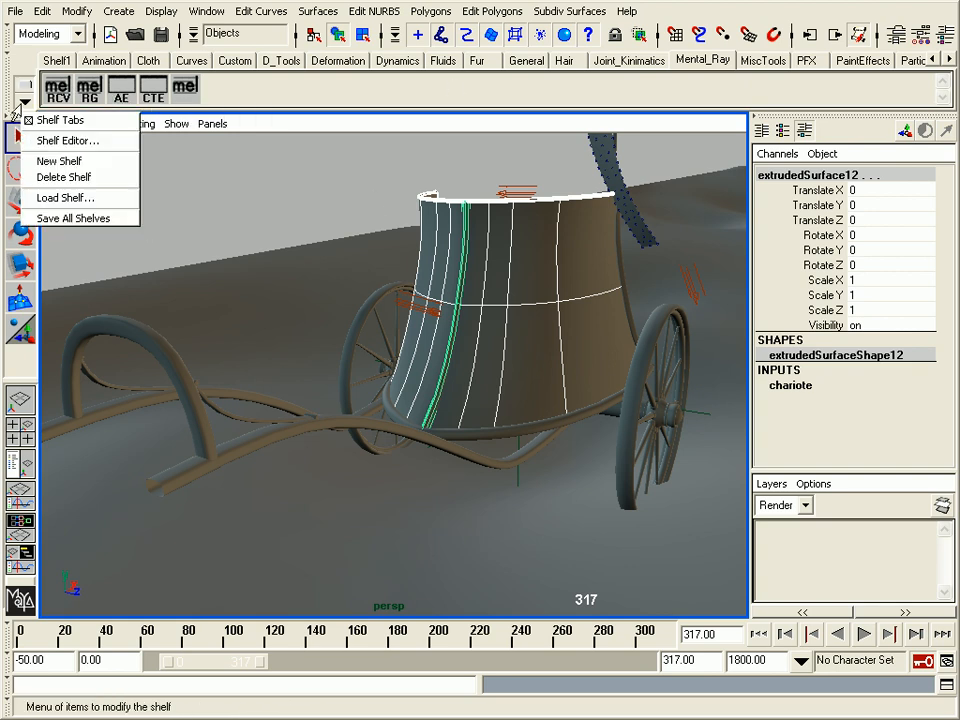
{"action": "left_click", "coordinate": [62, 161]}
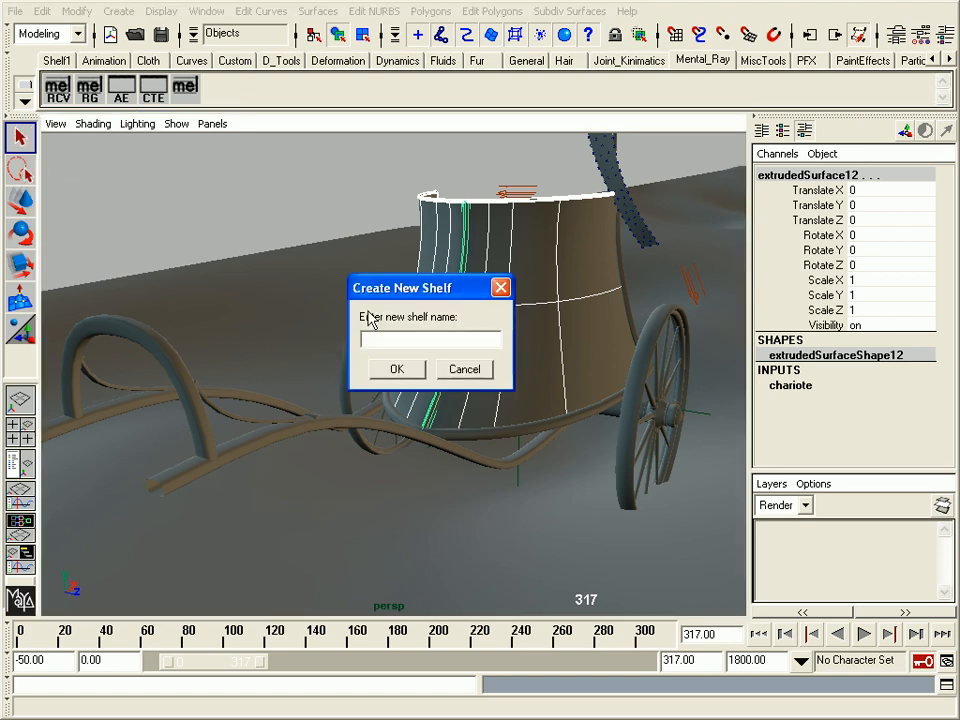
{"action": "type", "text": "demoShelf"}
{"action": "key", "text": "Return"}
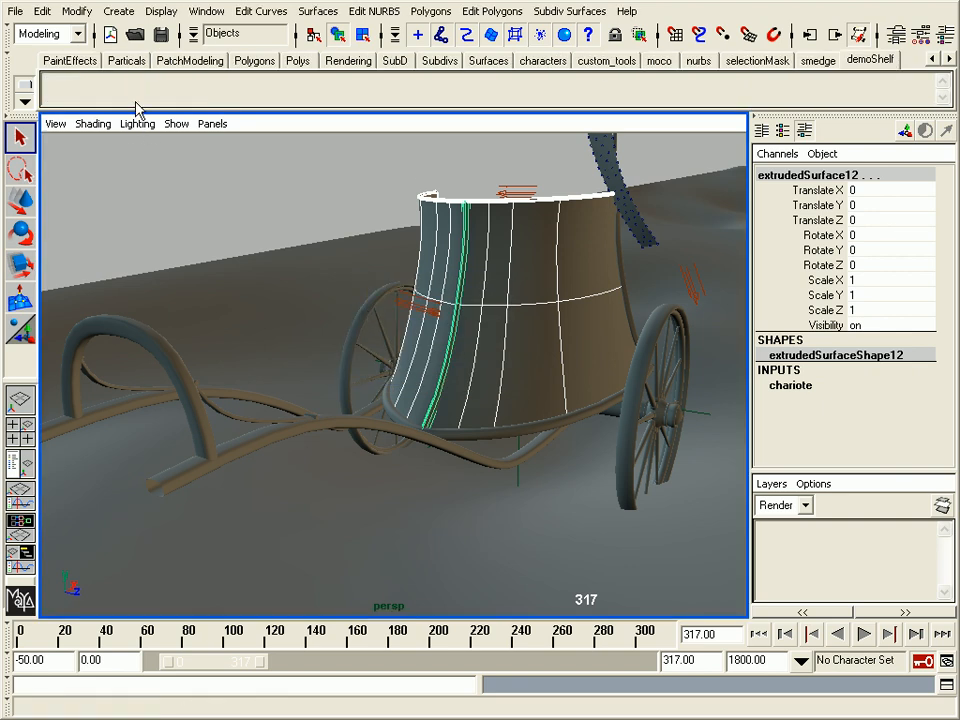
Switch to the Rendering menu set and add the mental ray Approximation Editor command to demoShelf
{"action": "left_click", "coordinate": [66, 36]}
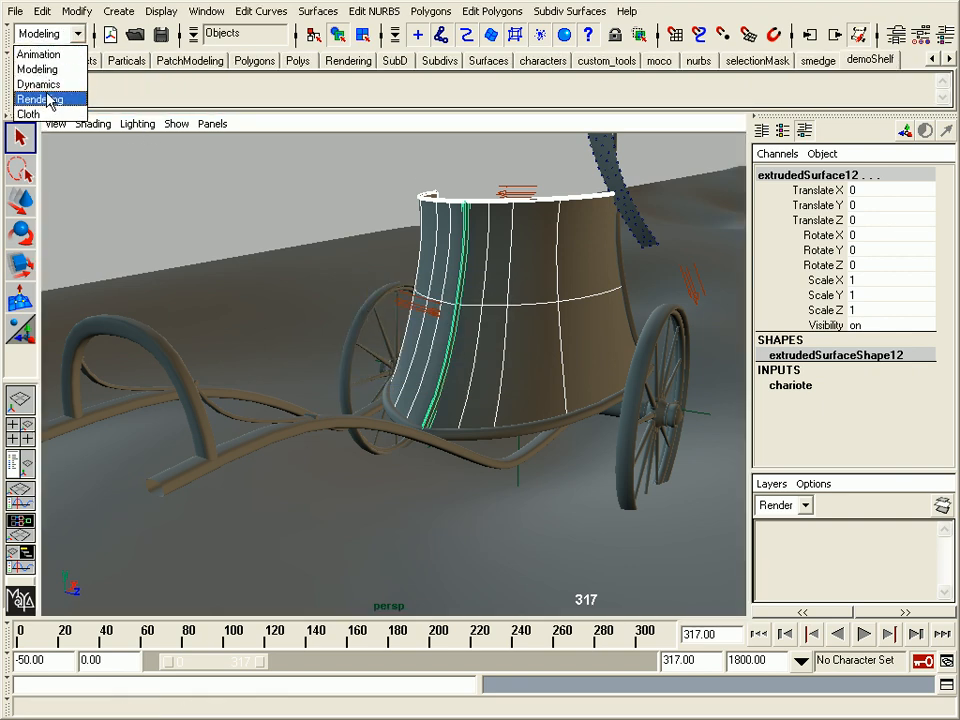
{"action": "left_click", "coordinate": [45, 97]}
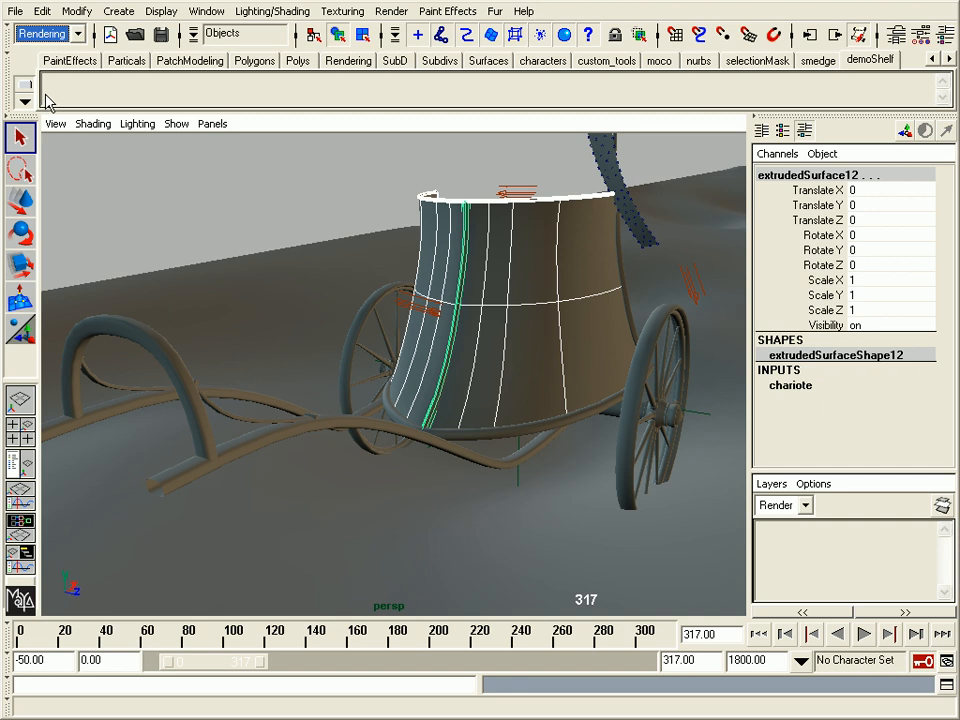
{"action": "left_click", "coordinate": [390, 11]}
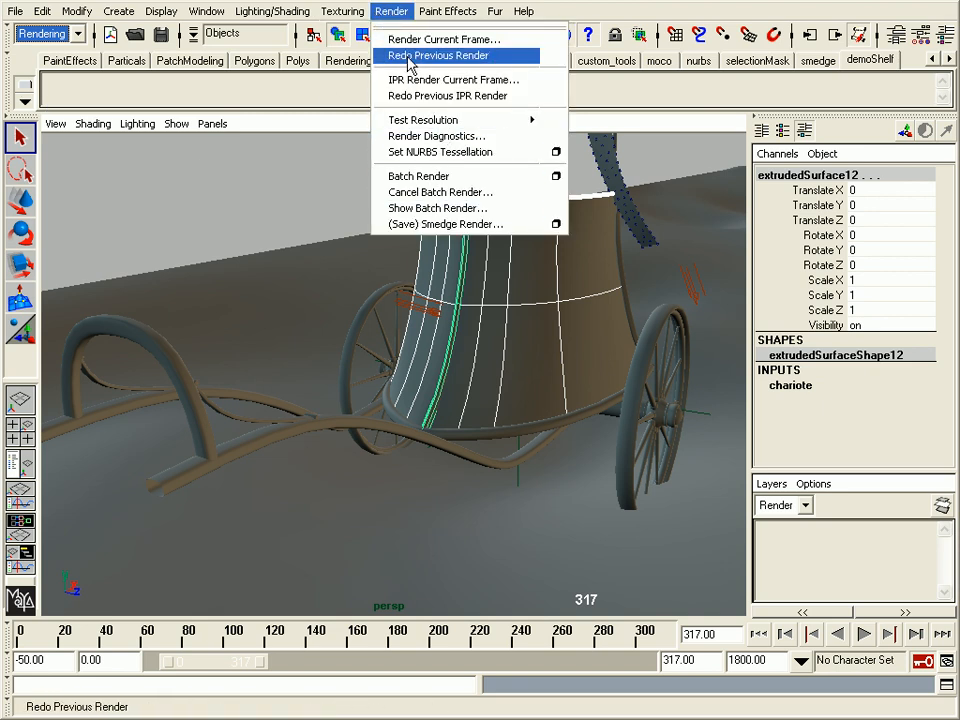
{"action": "mouse_move", "coordinate": [350, 14]}
{"action": "mouse_move", "coordinate": [214, 13]}
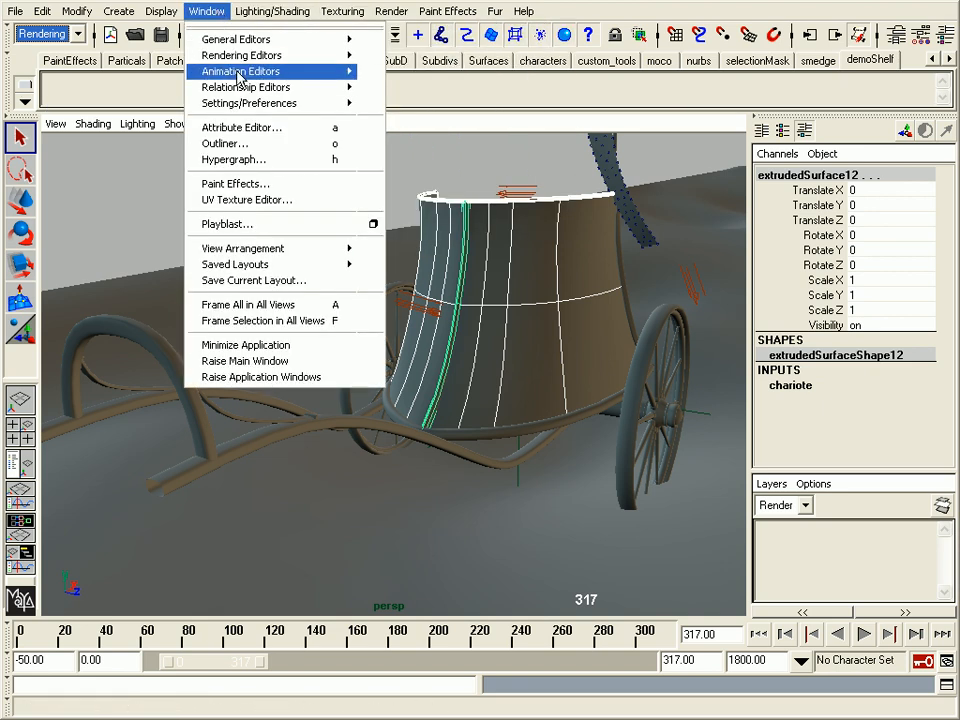
{"action": "mouse_move", "coordinate": [241, 58]}
{"action": "mouse_move", "coordinate": [400, 112]}
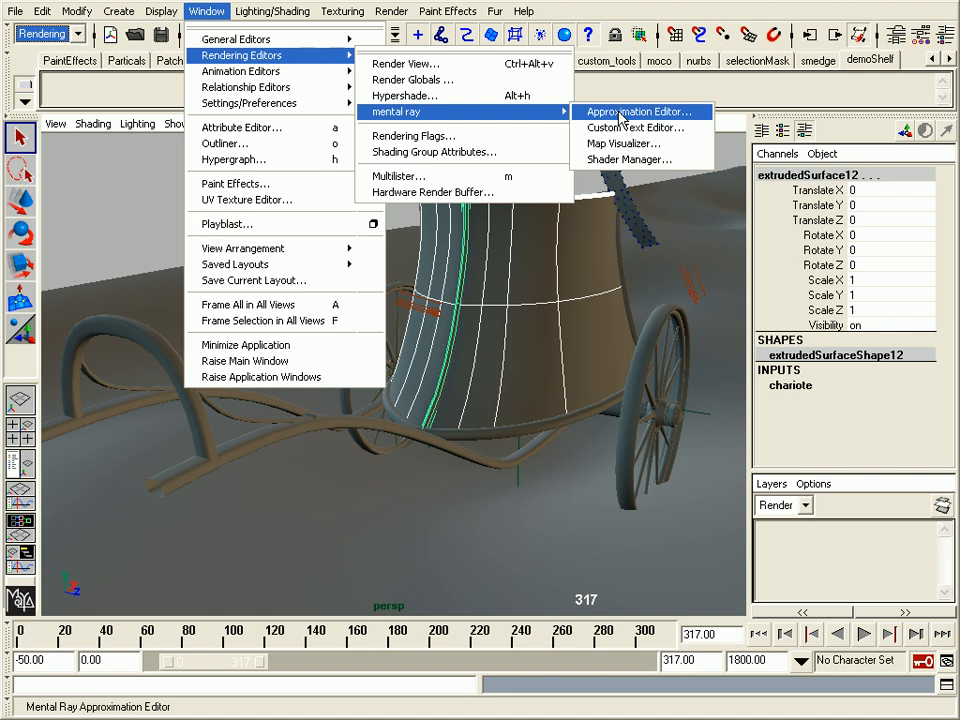
{"action": "left_click", "coordinate": [620, 114], "text": "ctrl+shift"}
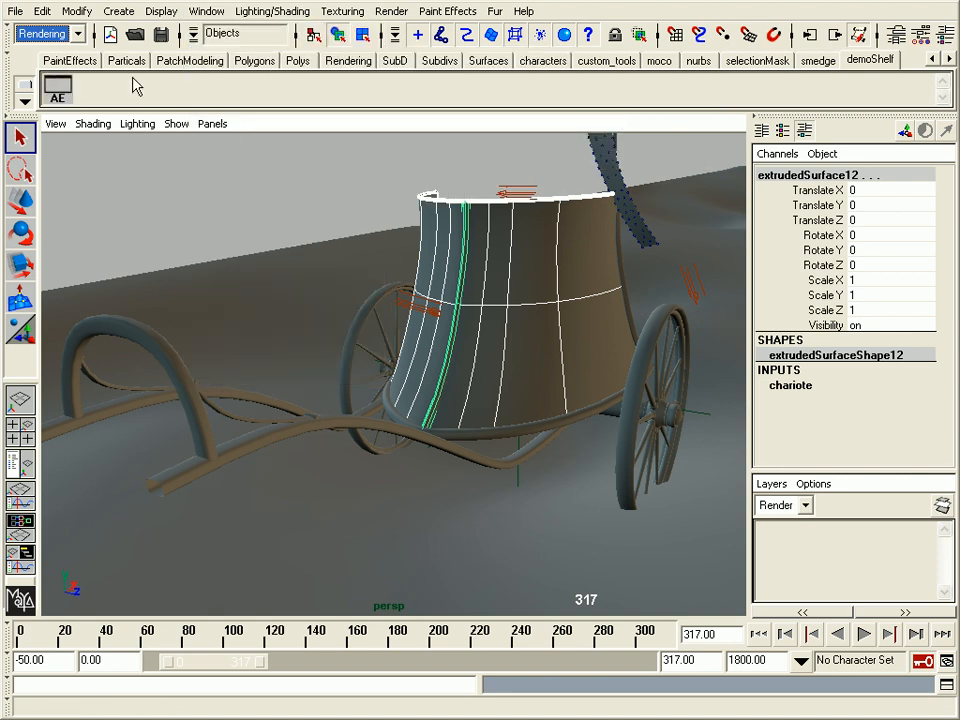
Launch the mental ray Approximation Editor from its new shelf shortcut, view its options and close it
{"action": "left_click", "coordinate": [57, 93]}
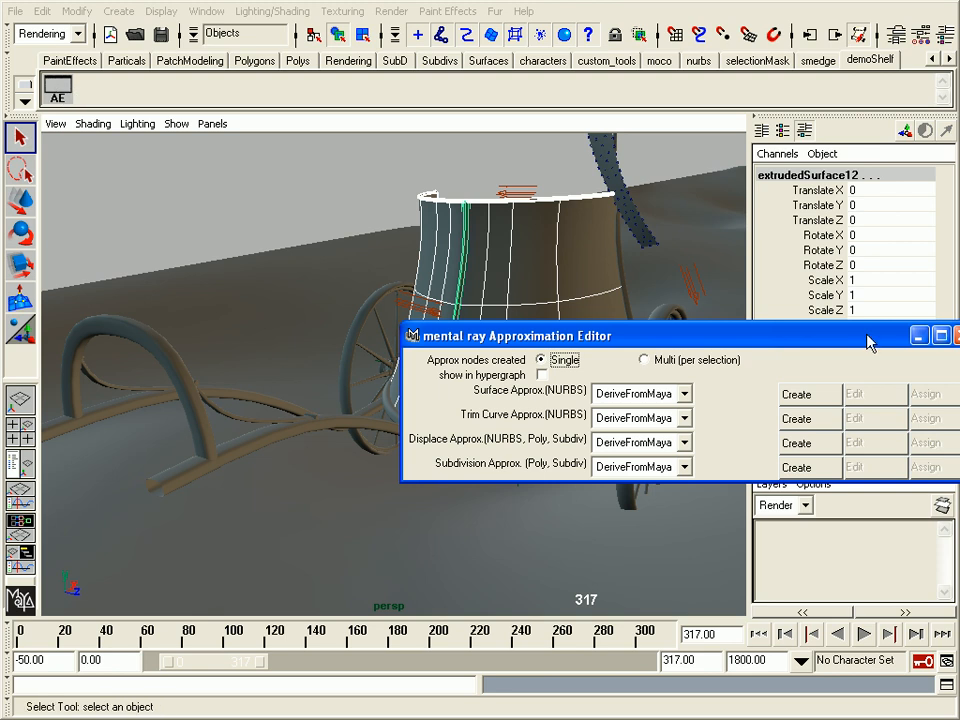
{"action": "left_click_drag", "start_coordinate": [876, 343], "coordinate": [666, 285]}
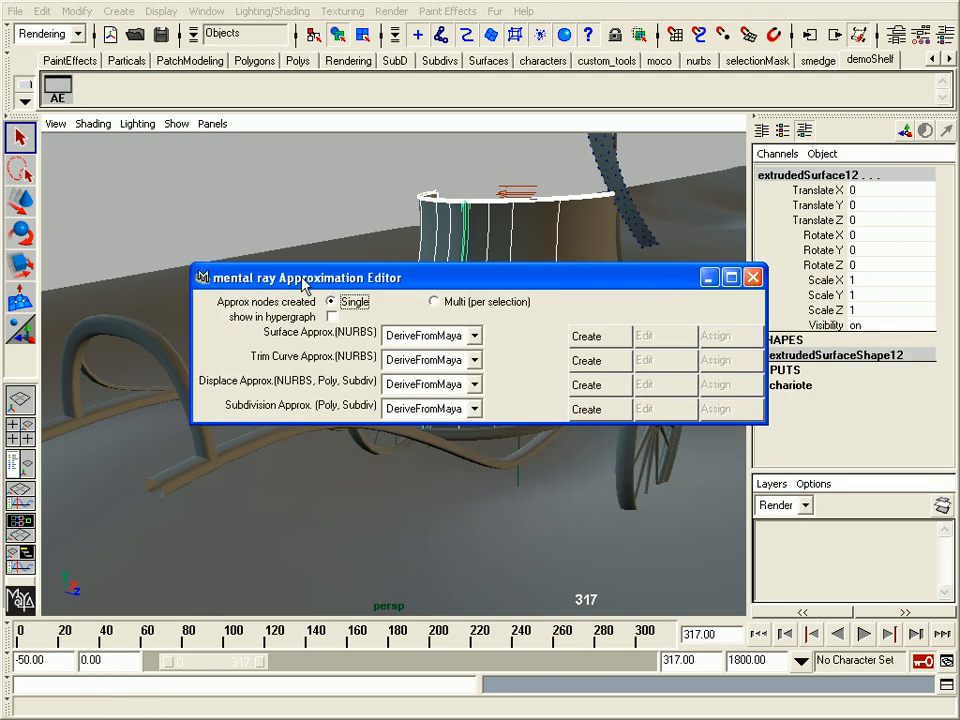
{"action": "left_click", "coordinate": [753, 277]}
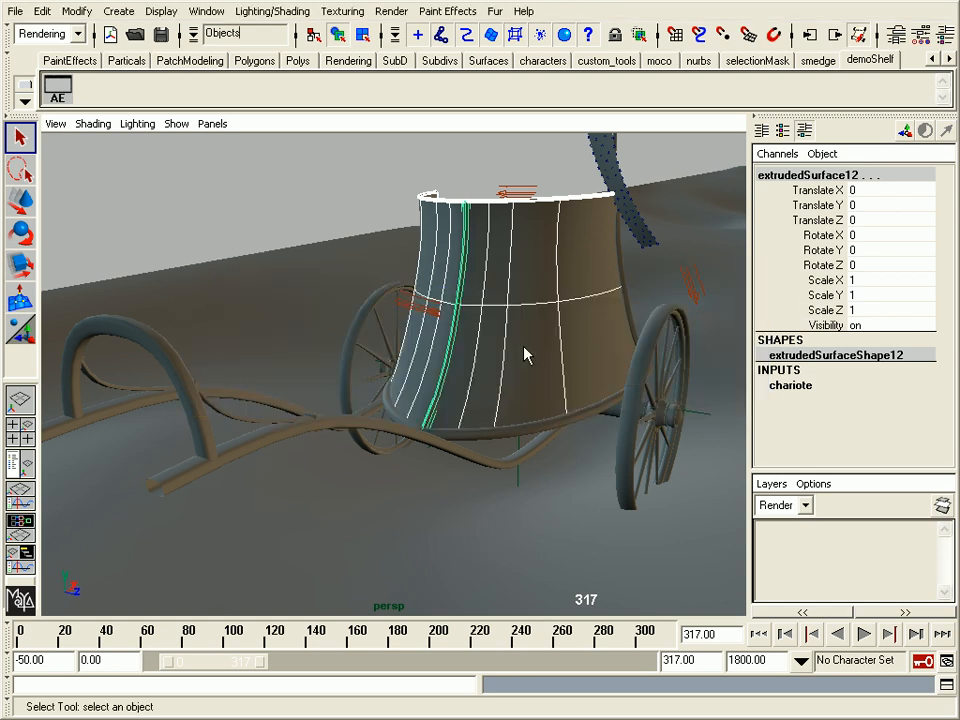
Open the mental ray Map Visualizer through the hotbox to view its photon options, and dismiss it
{"action": "key", "text": "space"}
{"action": "left_click_drag", "start_coordinate": [618, 190], "coordinate": [555, 156]}
{"action": "mouse_move", "coordinate": [651, 222]}
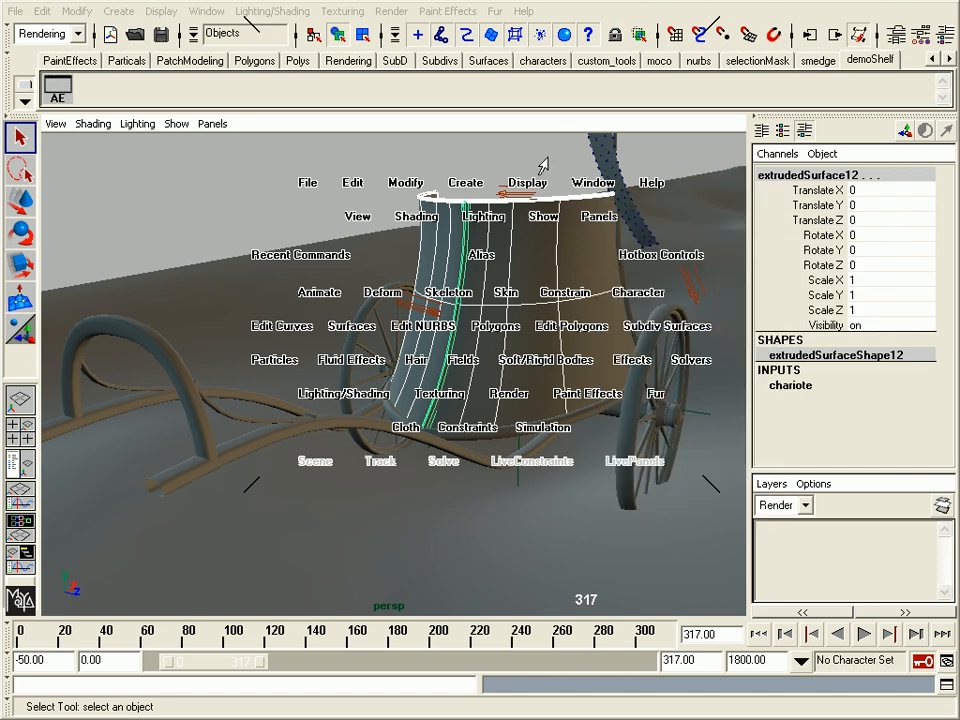
{"action": "key", "text": "space"}
{"action": "left_click", "coordinate": [250, 104]}
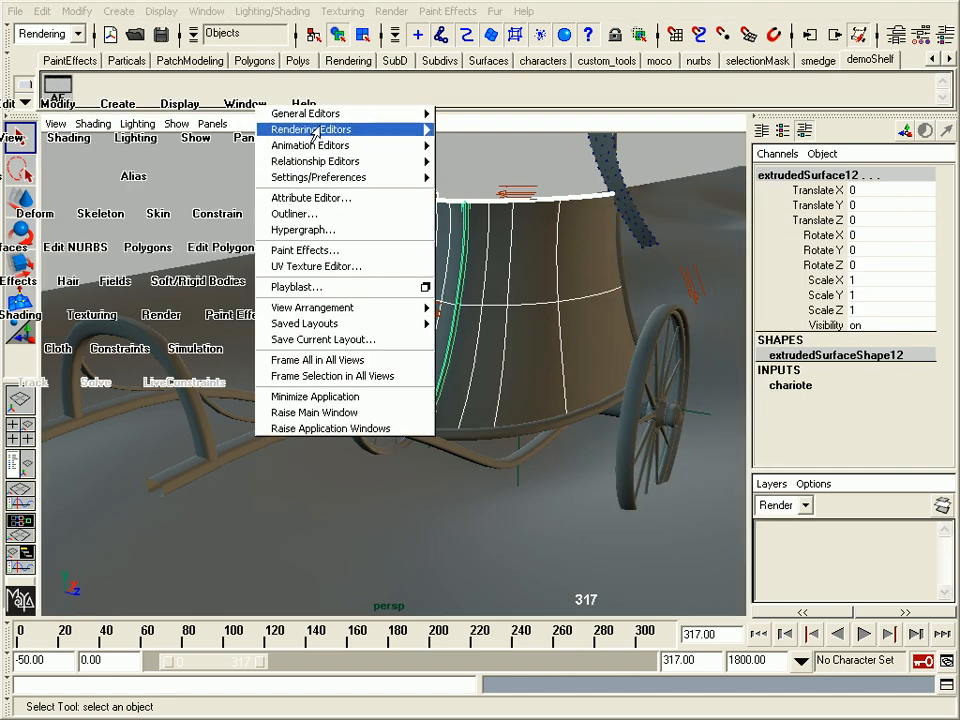
{"action": "mouse_move", "coordinate": [400, 130]}
{"action": "mouse_move", "coordinate": [497, 180]}
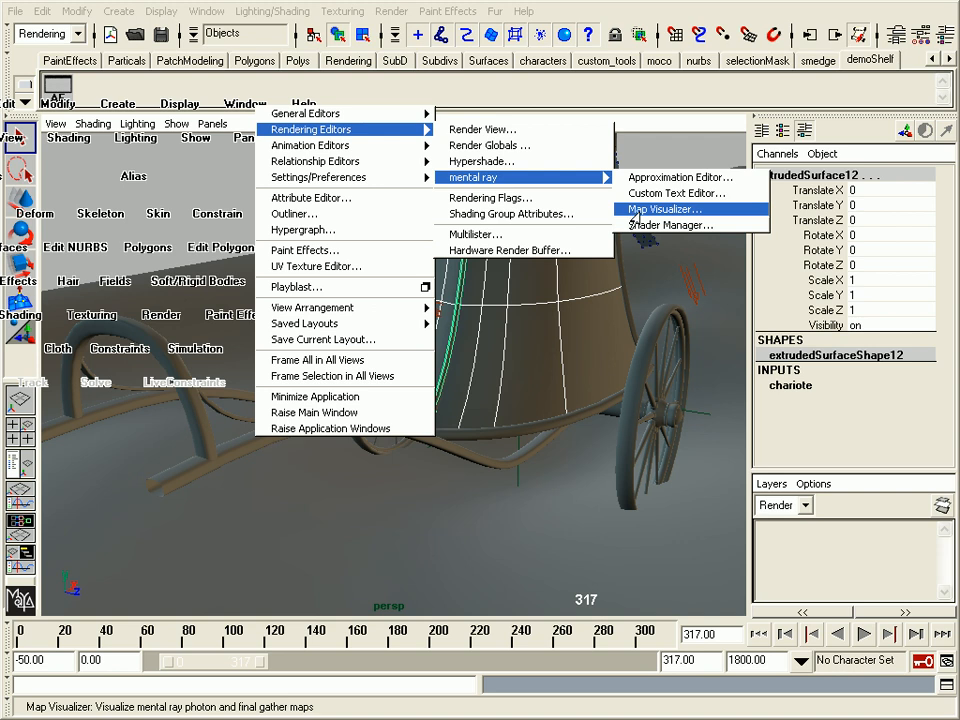
{"action": "left_click", "coordinate": [632, 211]}
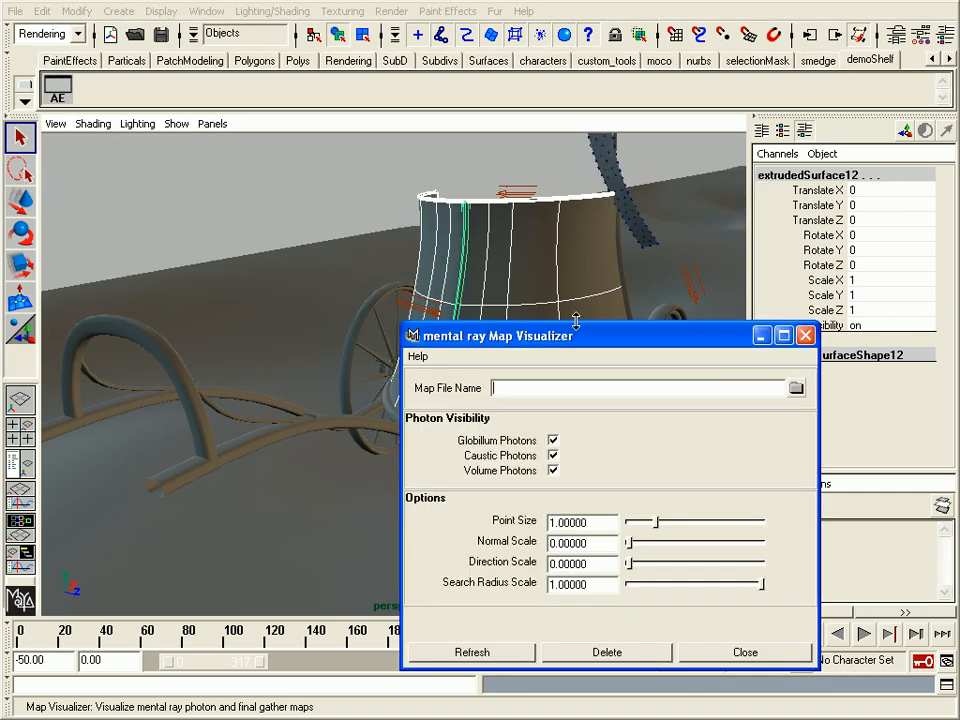
{"action": "left_click", "coordinate": [604, 200]}
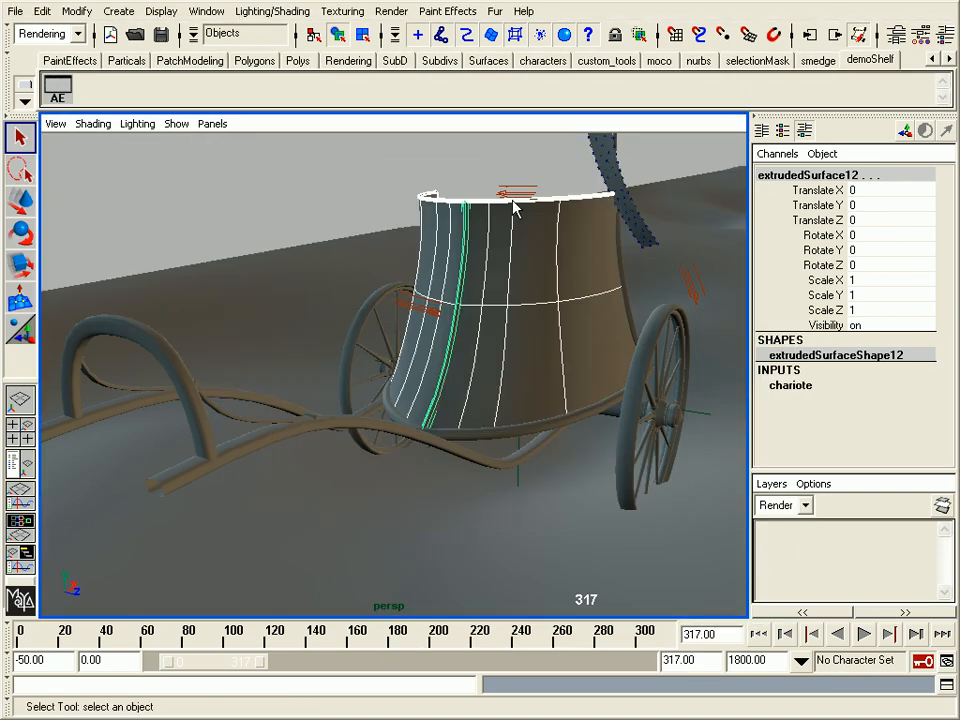
Open the mental ray Shader Manager and view the list of shader libraries
{"action": "key", "text": "space"}
{"action": "left_click", "coordinate": [357, 118]}
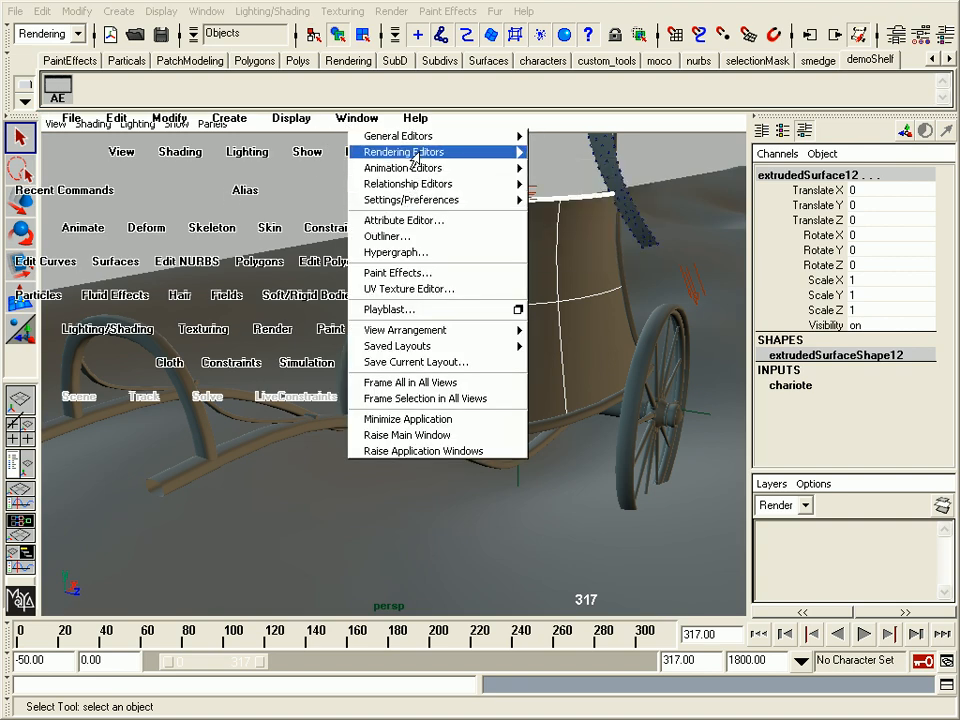
{"action": "mouse_move", "coordinate": [450, 153]}
{"action": "mouse_move", "coordinate": [673, 203]}
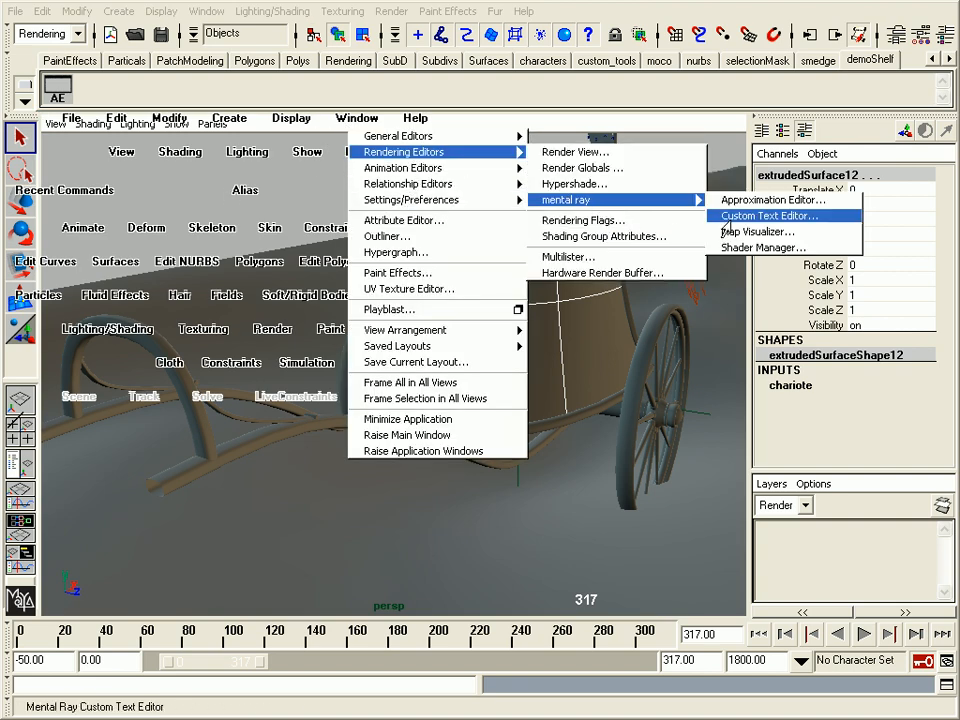
{"action": "left_click", "coordinate": [760, 247]}
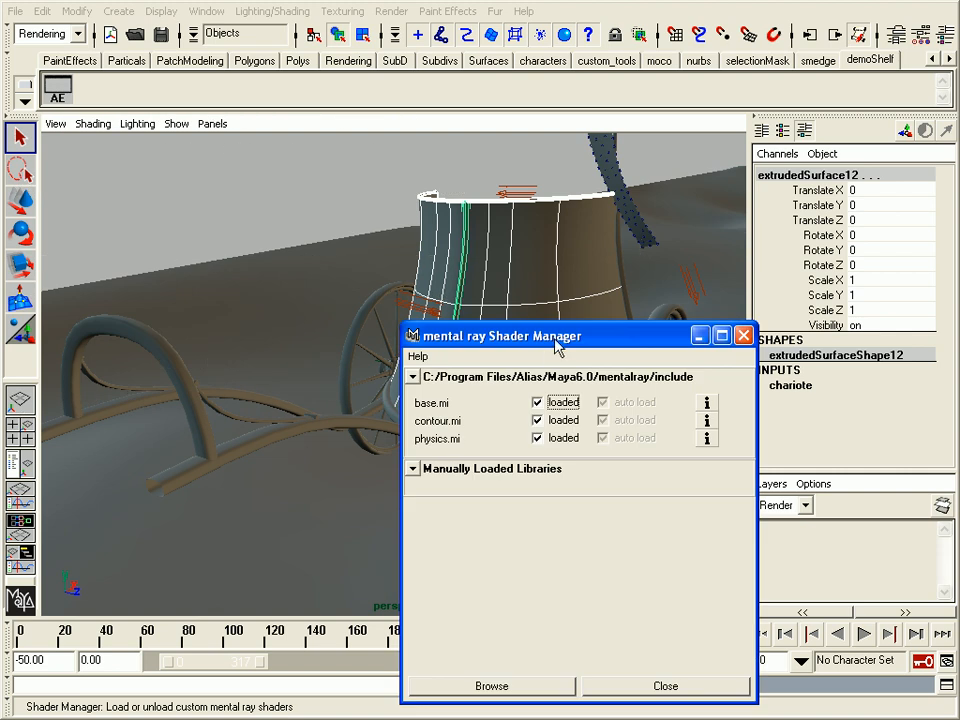
{"action": "left_click_drag", "start_coordinate": [551, 357], "coordinate": [508, 202]}
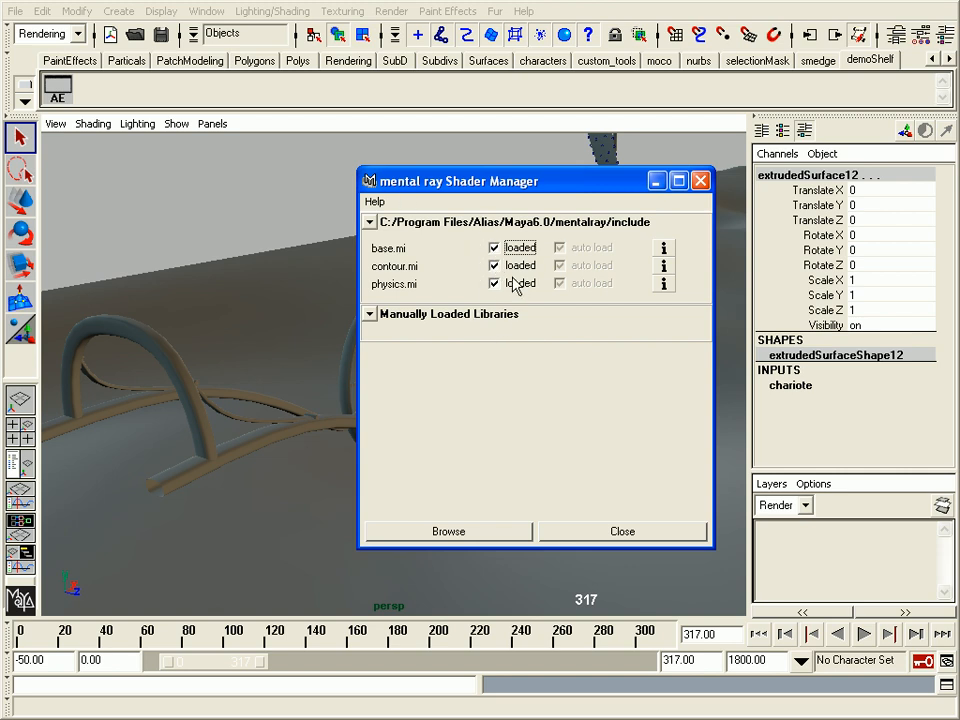
Try to unload the base.mi shader library, dismiss the attempt and close the mental ray Shader Manager
{"action": "left_click", "coordinate": [494, 248]}
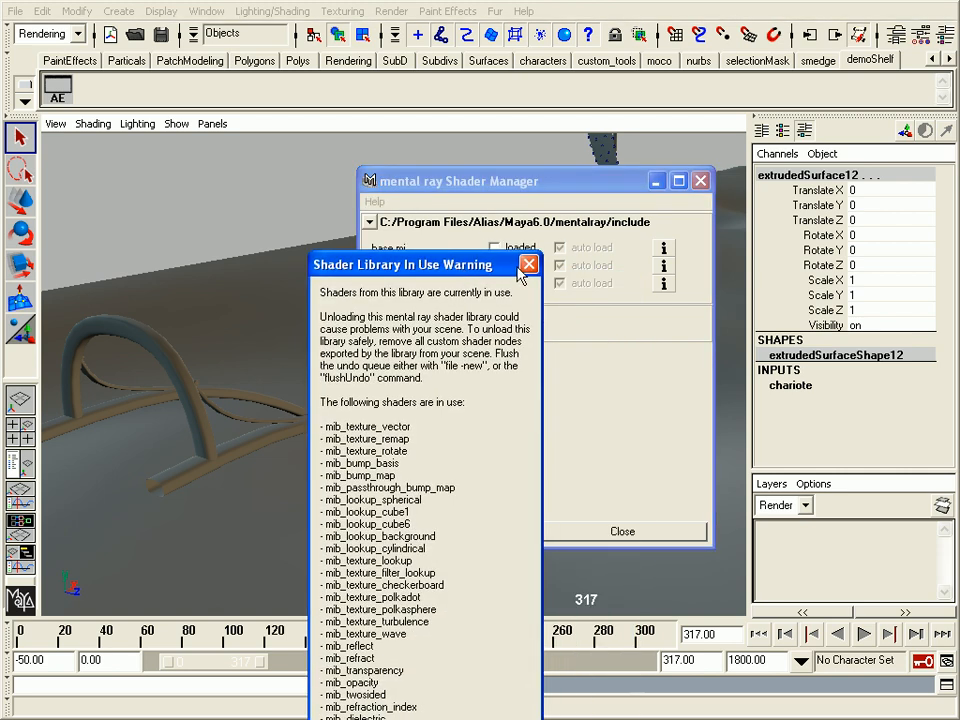
{"action": "left_click", "coordinate": [527, 263]}
{"action": "left_click", "coordinate": [699, 181]}
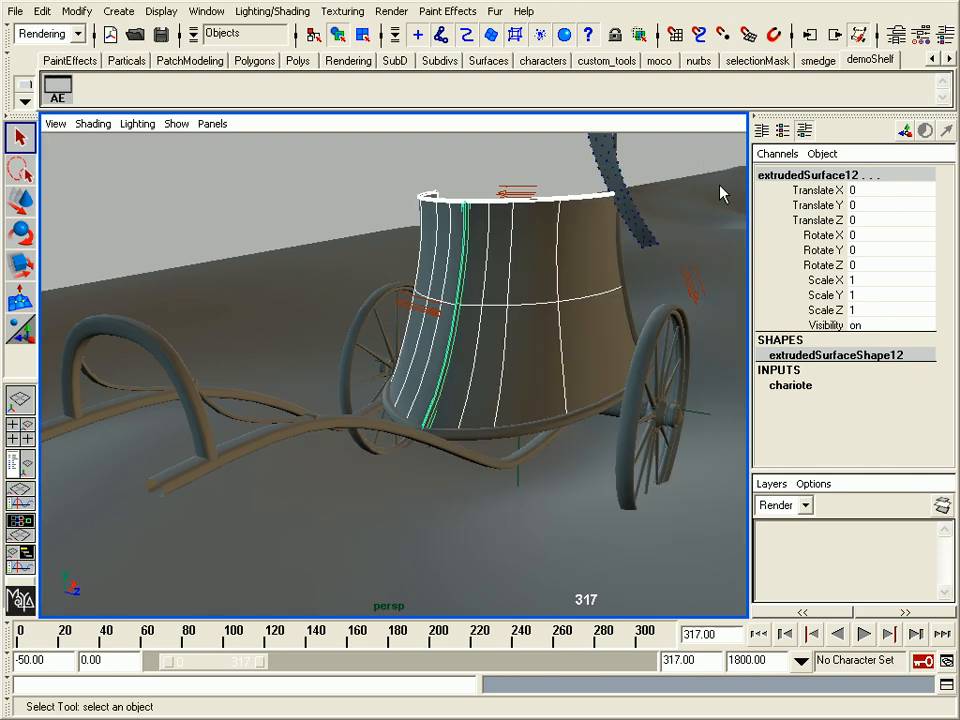
{"action": "key", "text": "space"}
{"action": "left_click", "coordinate": [570, 222]}
{"action": "mouse_move", "coordinate": [644, 245]}
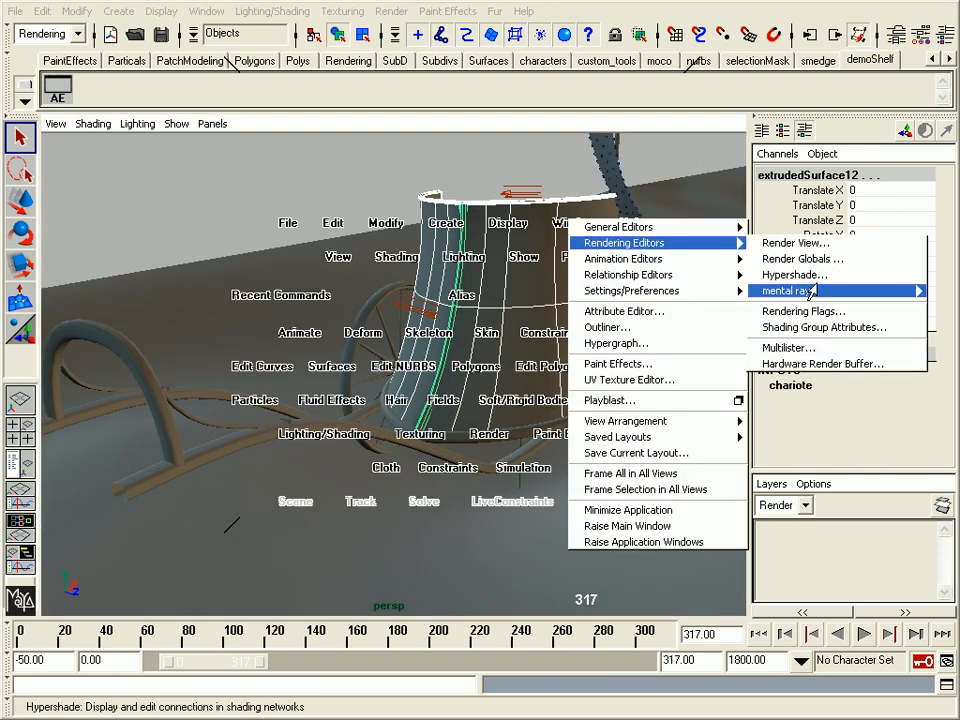
{"action": "mouse_move", "coordinate": [810, 292]}
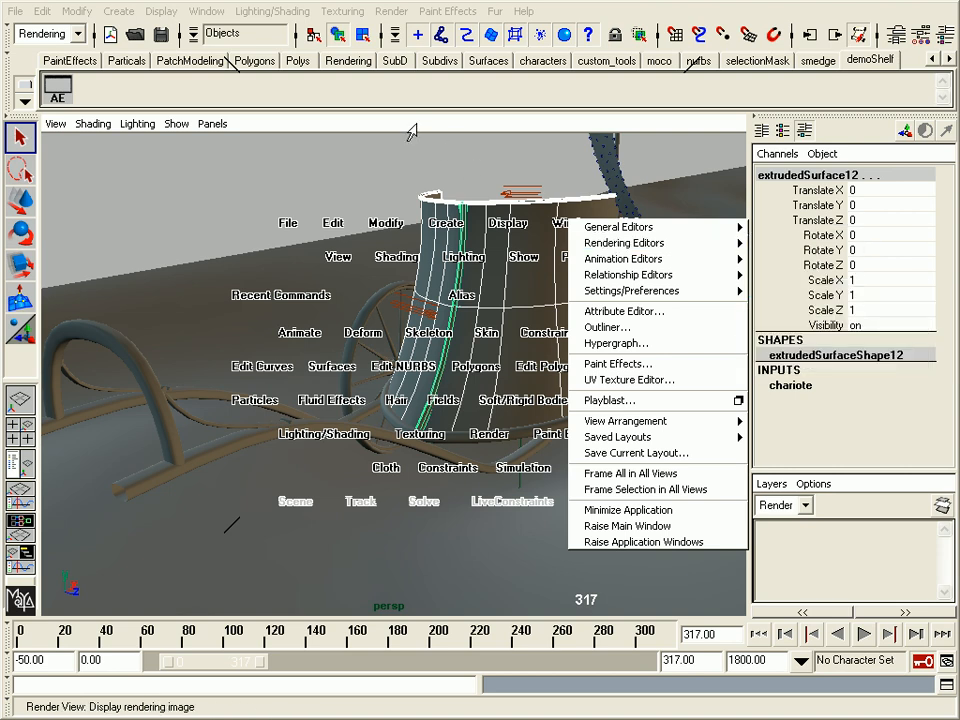
{"action": "left_click", "coordinate": [452, 143]}
Switch to the Mental_Ray shelf, launch the mental ray Approximation Editor from it and place the window over the viewport
{"action": "left_click", "coordinate": [932, 58]}
{"action": "left_click", "coordinate": [931, 58]}
{"action": "left_click", "coordinate": [930, 59]}
{"action": "left_click", "coordinate": [929, 59]}
{"action": "left_click", "coordinate": [930, 59]}
{"action": "left_click", "coordinate": [930, 59]}
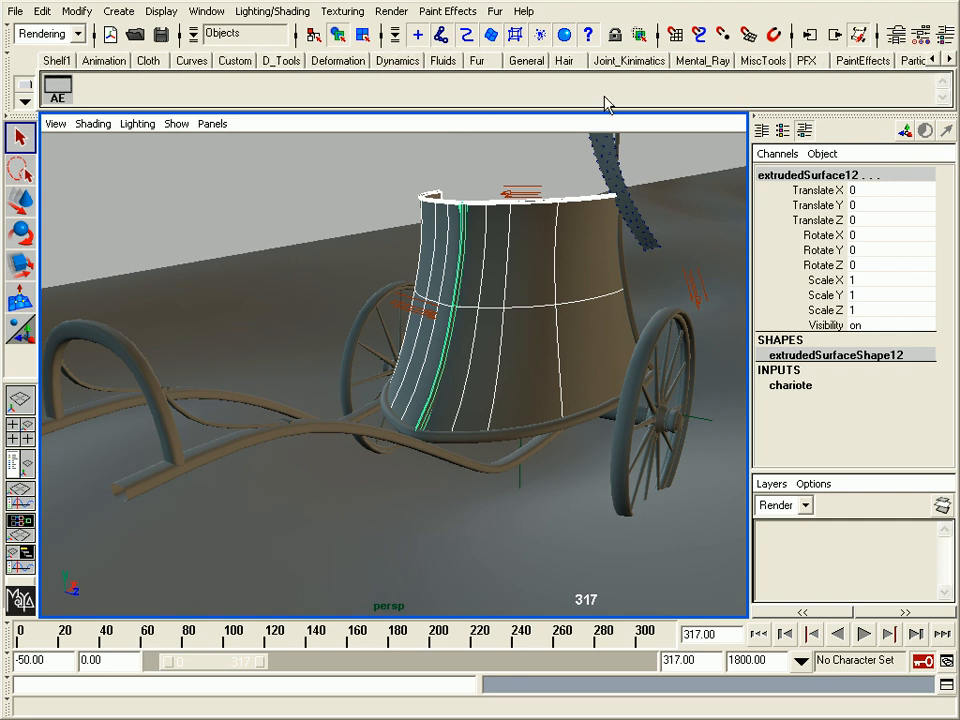
{"action": "left_click", "coordinate": [706, 60]}
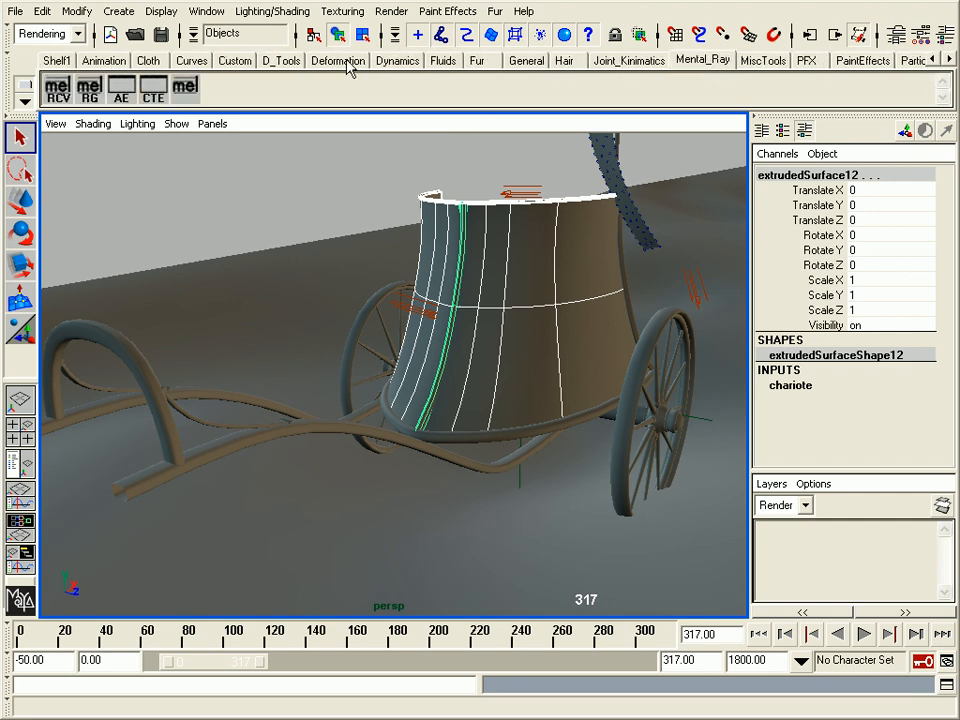
{"action": "left_click", "coordinate": [122, 91]}
{"action": "left_click_drag", "start_coordinate": [775, 342], "coordinate": [589, 189]}
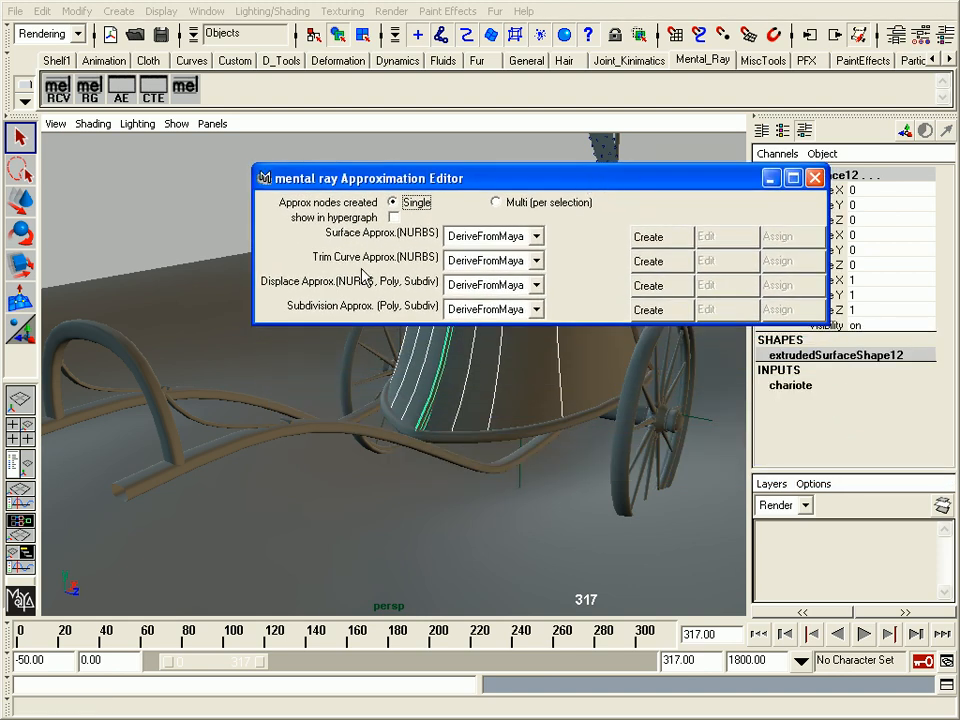
{"action": "left_click_drag", "start_coordinate": [682, 178], "coordinate": [563, 347]}
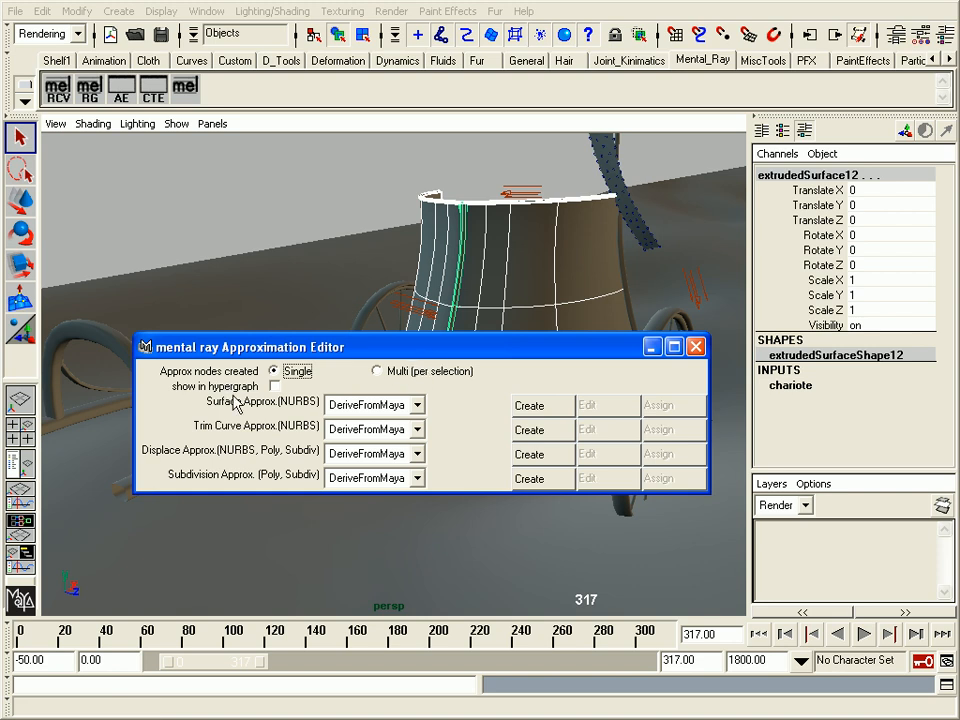
Examine the surface, trim curve, displacement and subdivision approximation options alongside the Edit NURBS commands
{"action": "left_click", "coordinate": [335, 406]}
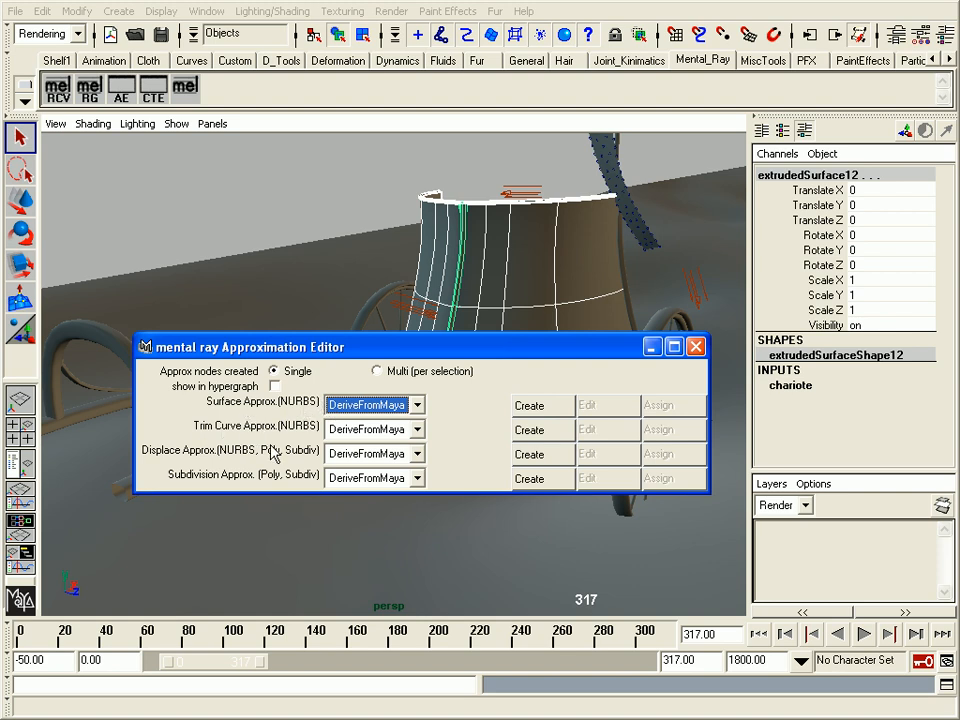
{"action": "left_click_drag", "start_coordinate": [366, 350], "coordinate": [371, 364]}
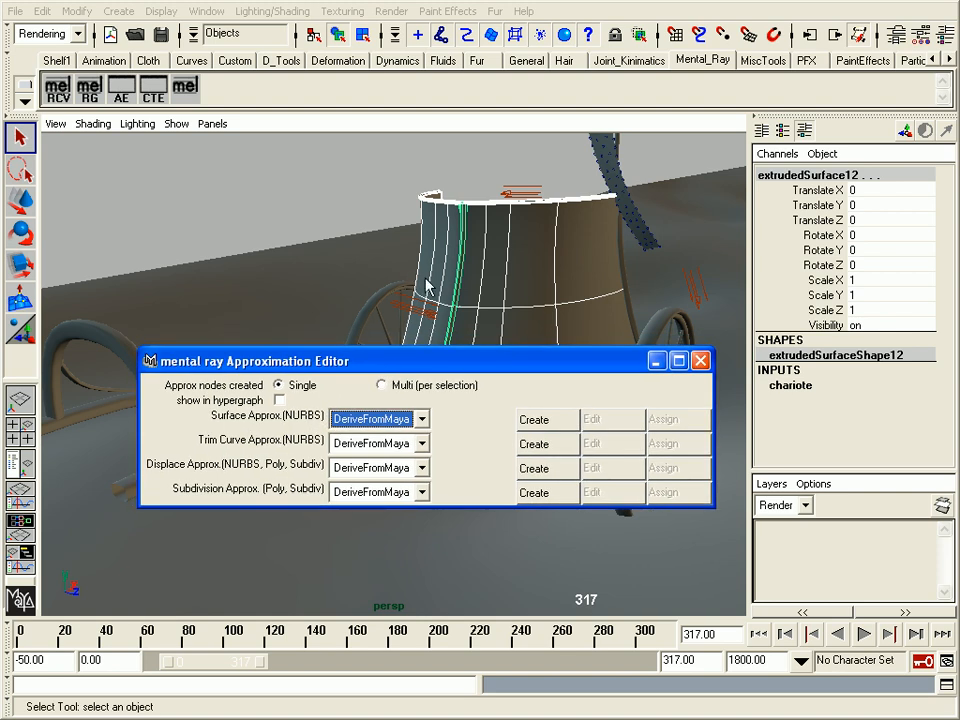
{"action": "key", "text": "space"}
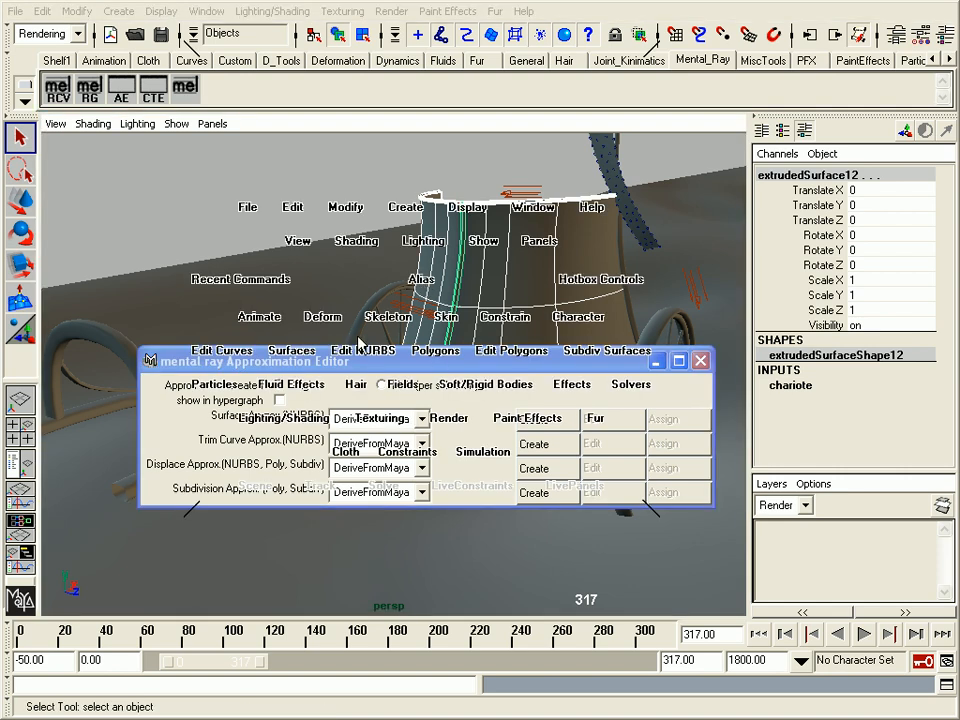
{"action": "left_click", "coordinate": [350, 348]}
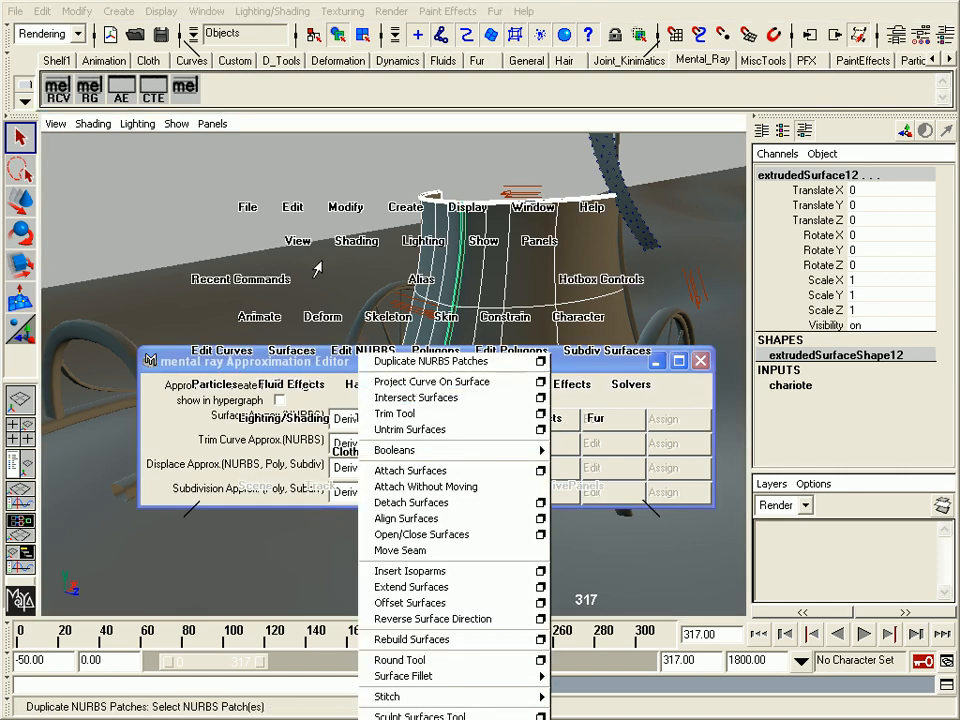
{"action": "left_click", "coordinate": [346, 268]}
{"action": "left_click_drag", "start_coordinate": [365, 368], "coordinate": [363, 266]}
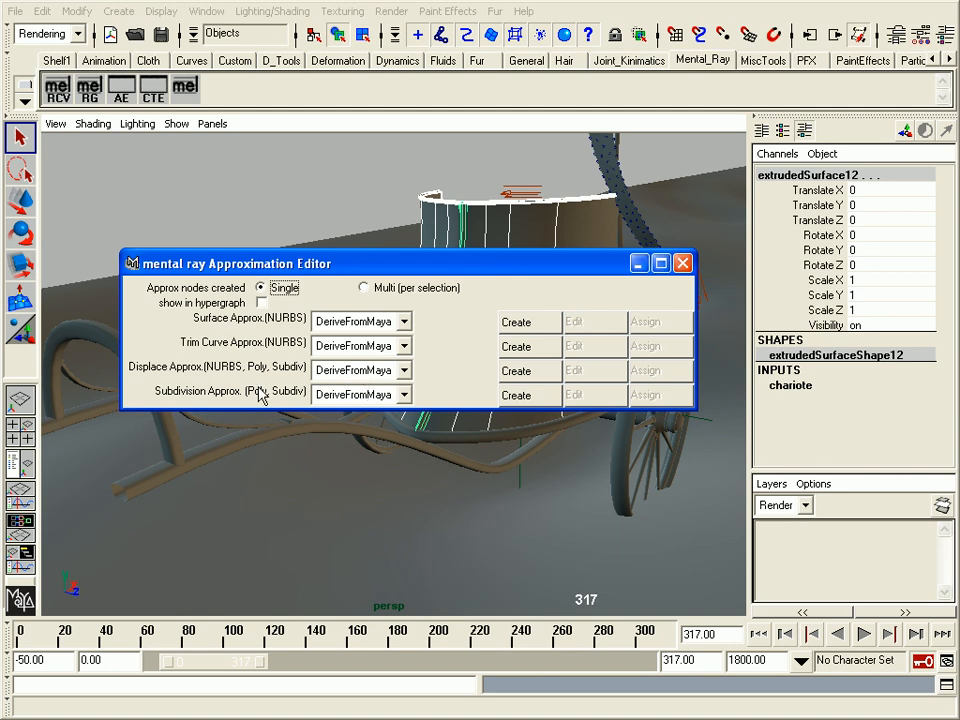
{"action": "left_click_drag", "start_coordinate": [473, 264], "coordinate": [432, 222]}
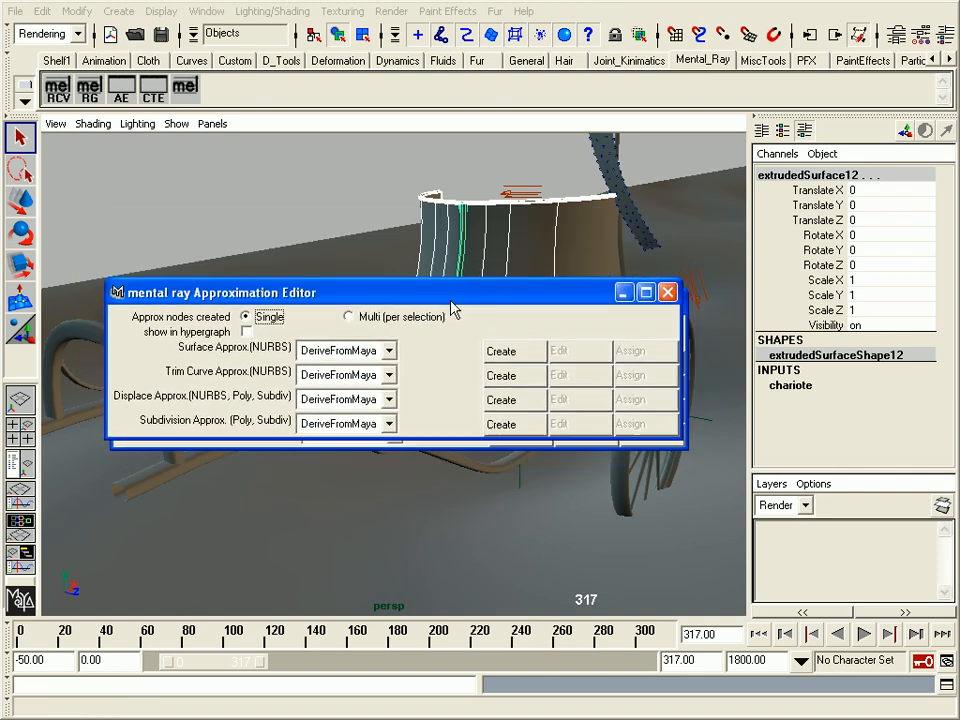
Select the extruded rim along the chariot body's upper edge and create a single NURBS surface approximation node
{"action": "left_click", "coordinate": [336, 159]}
{"action": "left_click", "coordinate": [448, 232]}
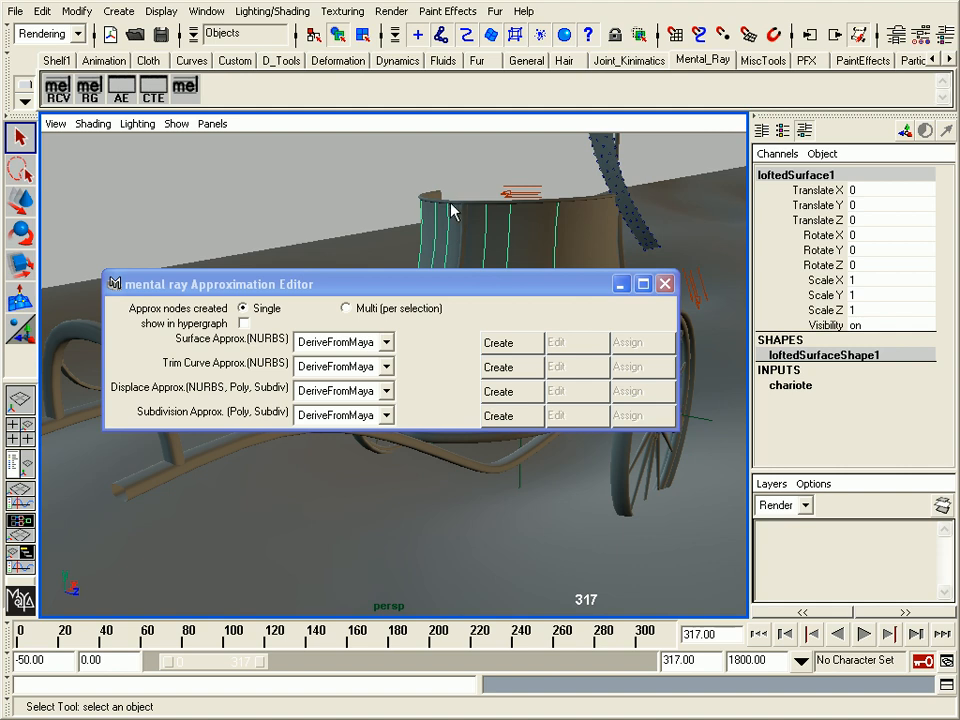
{"action": "left_click", "coordinate": [429, 204]}
{"action": "left_click_drag", "start_coordinate": [373, 262], "coordinate": [392, 245]}
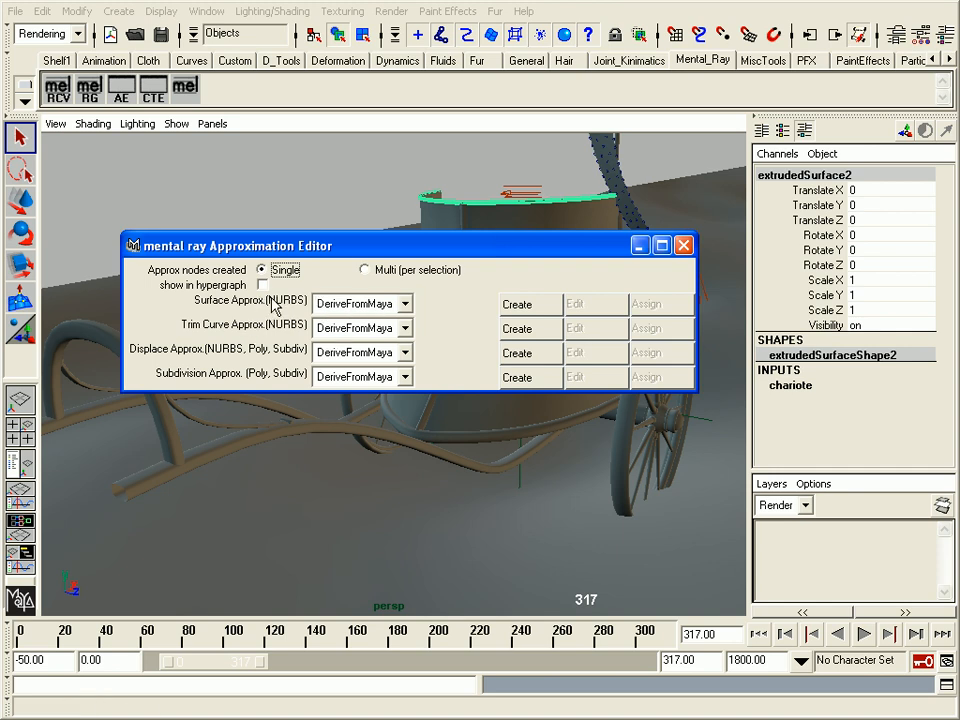
{"action": "left_click", "coordinate": [368, 184]}
{"action": "left_click", "coordinate": [441, 202]}
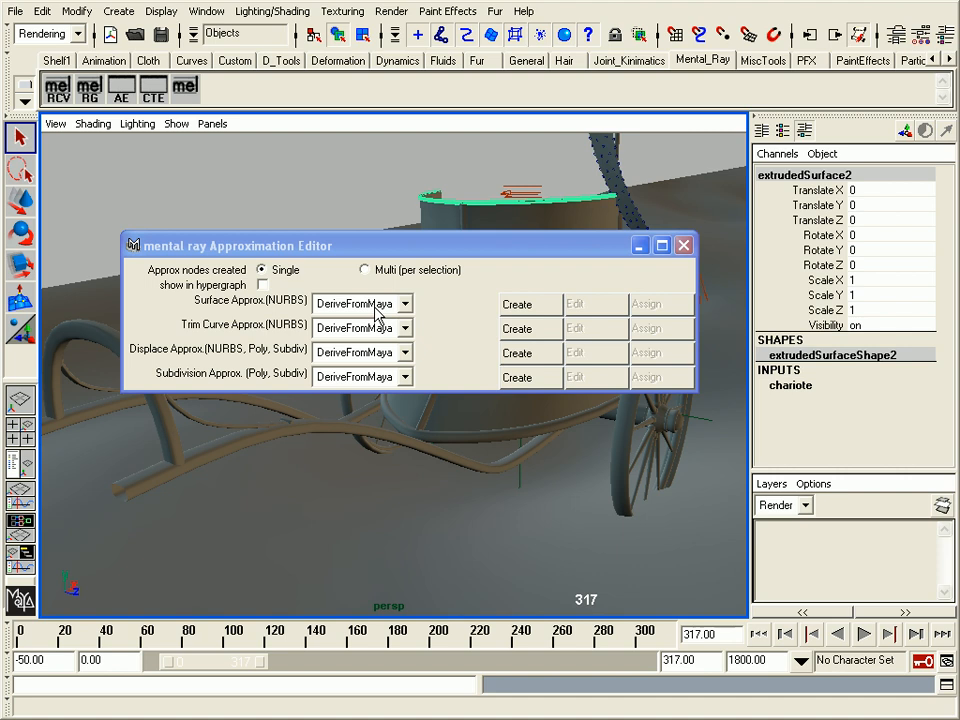
{"action": "left_click_drag", "start_coordinate": [495, 252], "coordinate": [418, 287]}
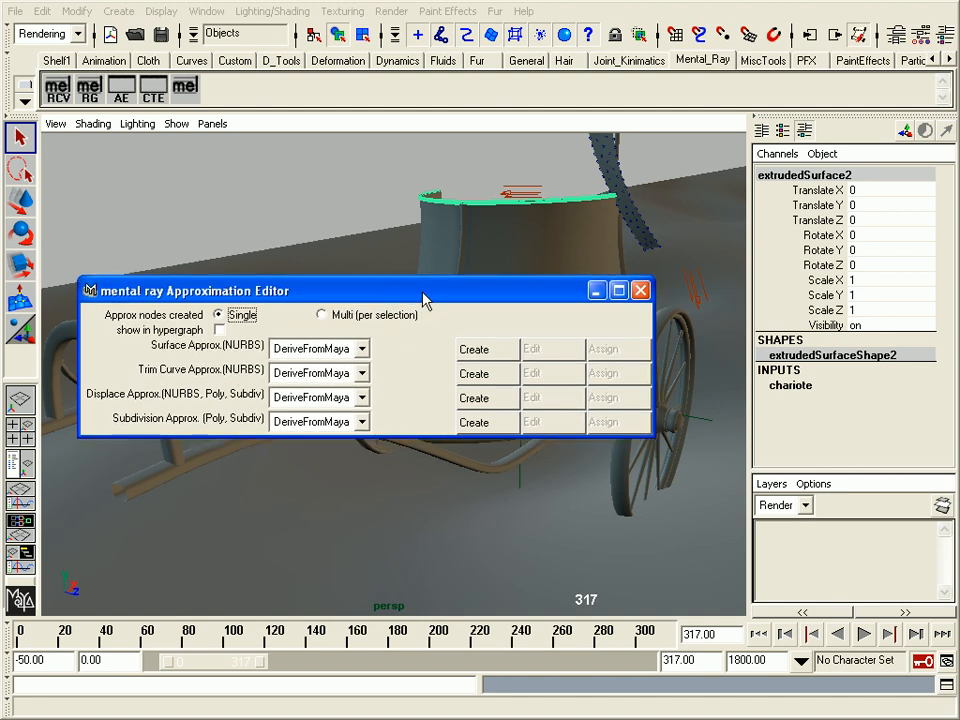
{"action": "left_click", "coordinate": [478, 352]}
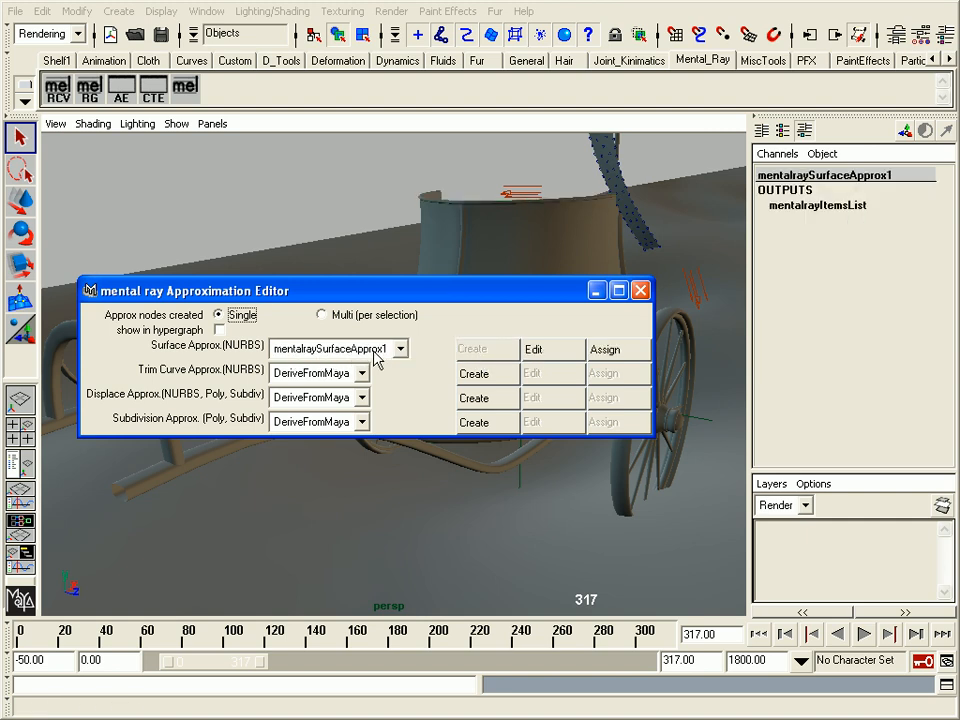
Open mentalraySurfaceApprox1 for editing, examine its surface tessellation quality attributes and close the Attribute Editor
{"action": "left_click", "coordinate": [550, 356]}
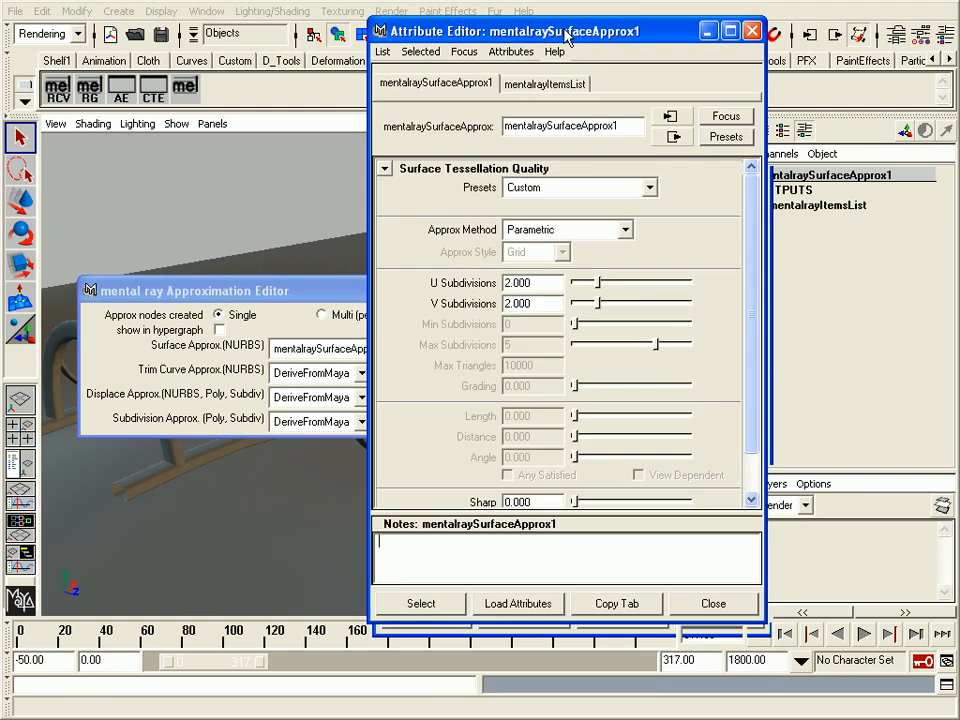
{"action": "scroll", "coordinate": [740, 291], "scroll_direction": "down", "scroll_amount": 2}
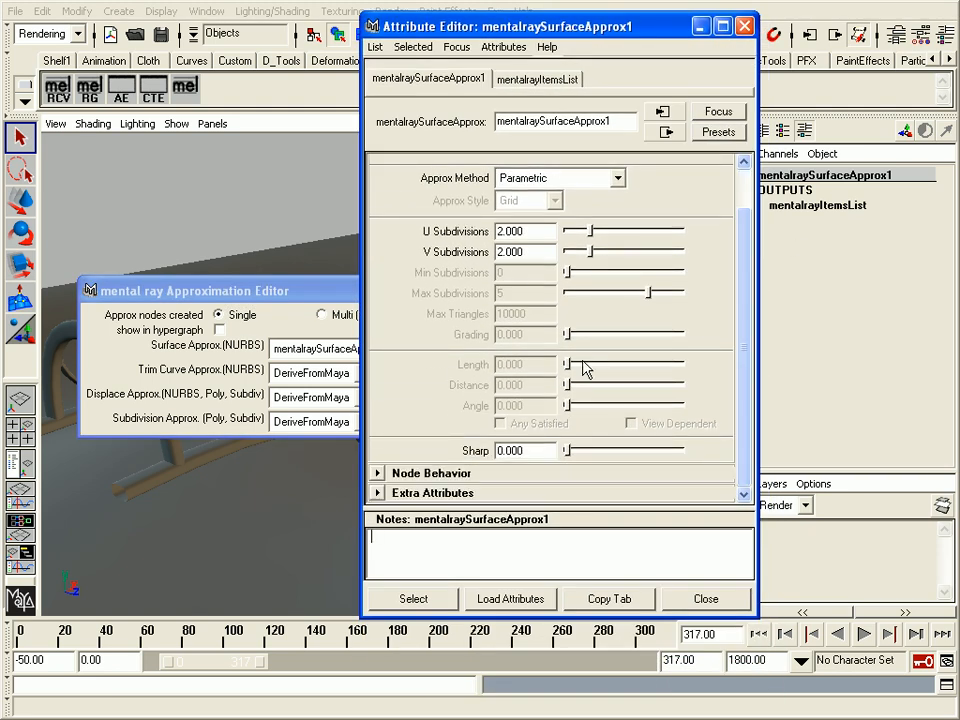
{"action": "scroll", "coordinate": [745, 443], "scroll_direction": "up", "scroll_amount": 1}
{"action": "scroll", "coordinate": [745, 443], "scroll_direction": "up", "scroll_amount": 1}
{"action": "scroll", "coordinate": [752, 360], "scroll_direction": "down", "scroll_amount": 1}
{"action": "scroll", "coordinate": [757, 300], "scroll_direction": "up", "scroll_amount": 1}
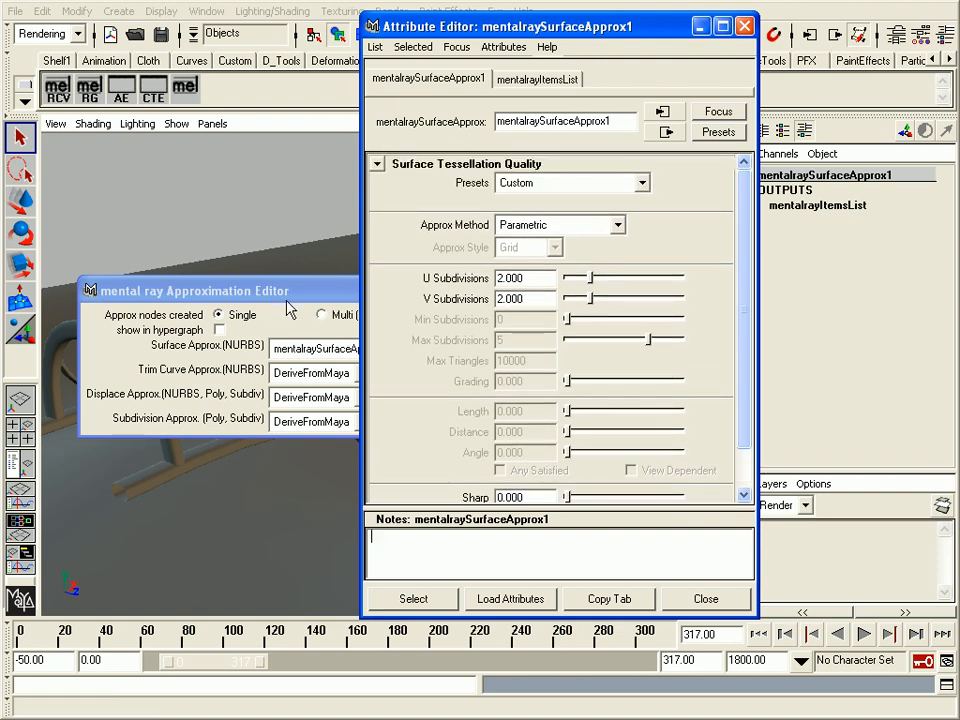
{"action": "left_click", "coordinate": [746, 26]}
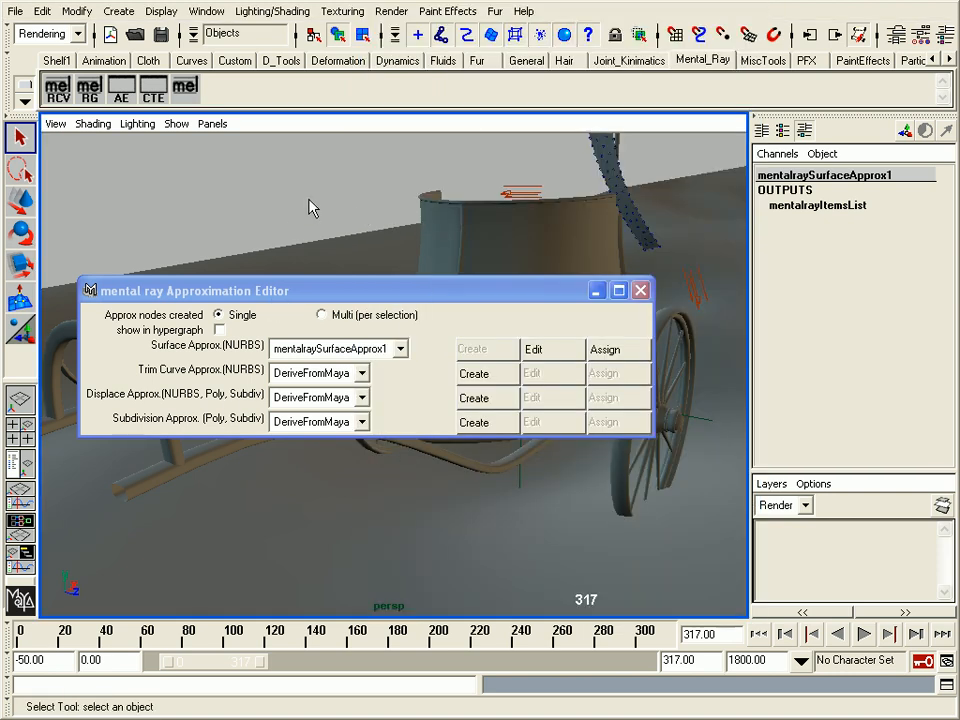
Assign mentalraySurfaceApprox1 to the selected chariot body and rim surfaces, and create a second surface approximation node from DeriveFromMaya
{"action": "left_click", "coordinate": [474, 203]}
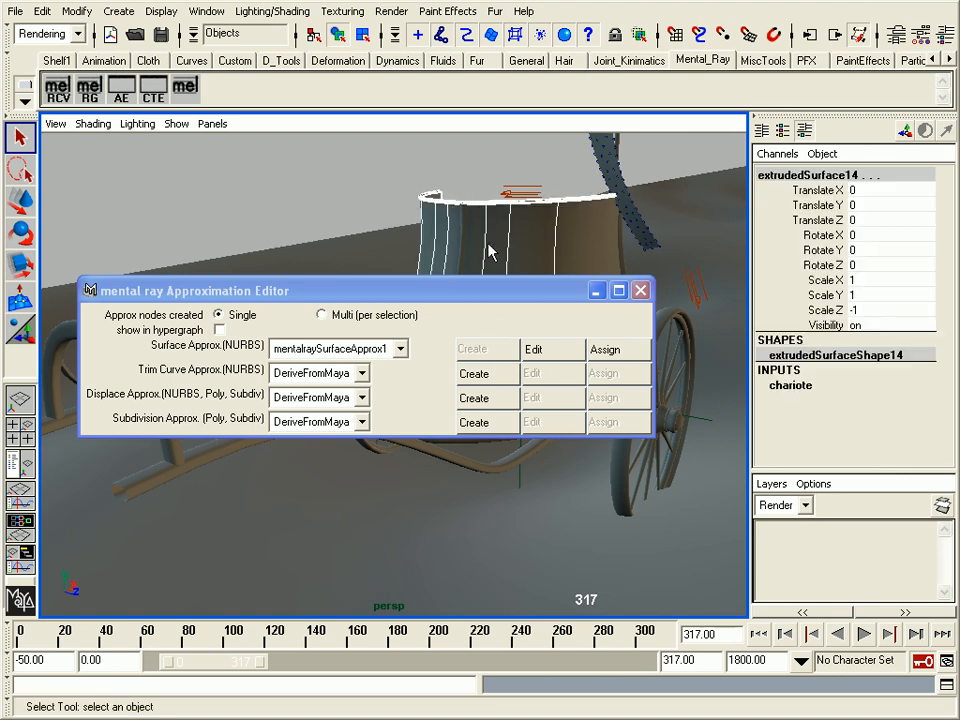
{"action": "left_click", "coordinate": [612, 352]}
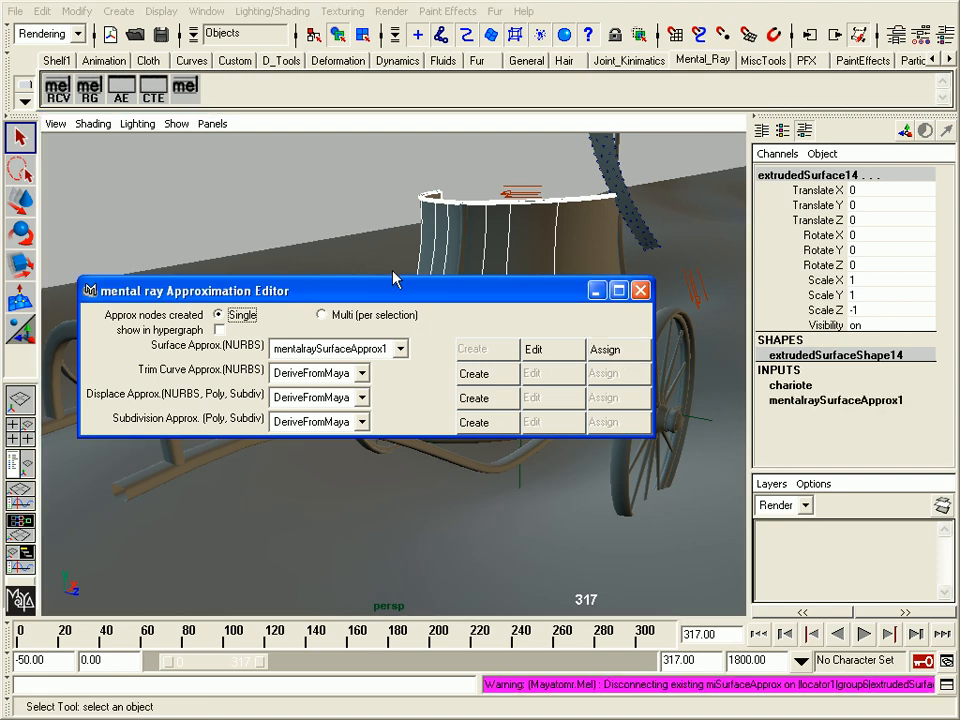
{"action": "left_click", "coordinate": [340, 349]}
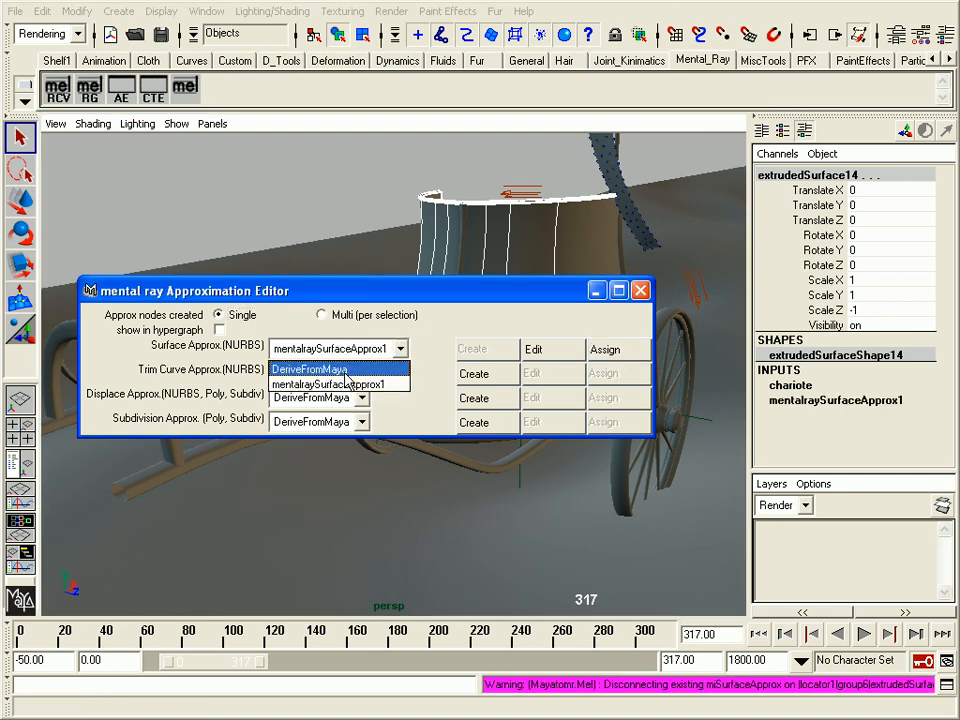
{"action": "left_click", "coordinate": [345, 372]}
{"action": "left_click", "coordinate": [489, 352]}
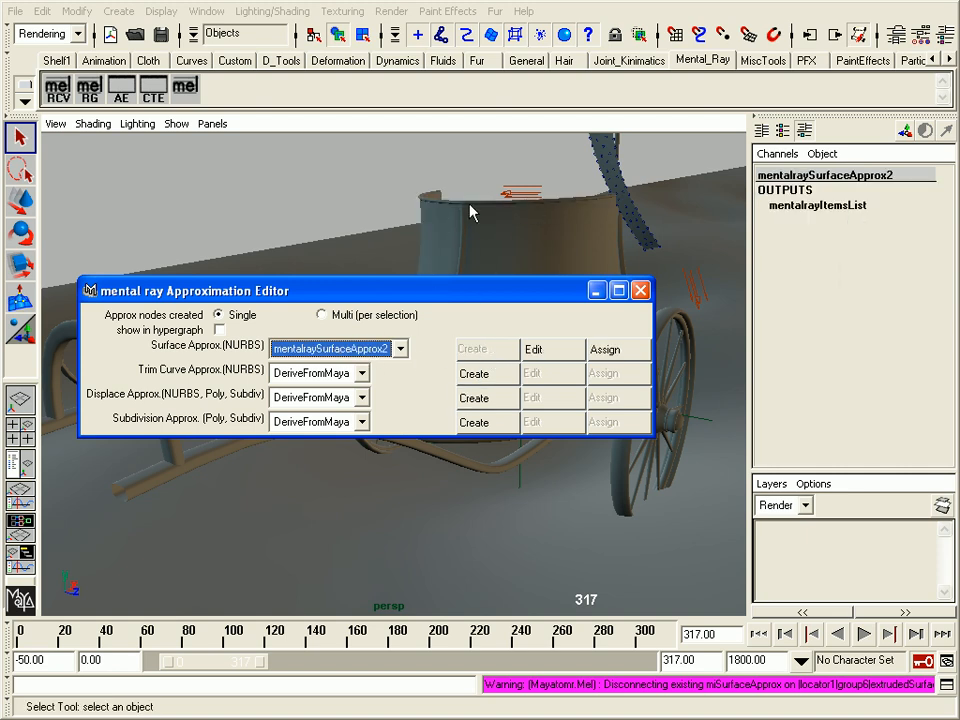
Reselect the chariot body and rim surfaces and assign mentalraySurfaceApprox1 to them with show in hypergraph enabled
{"action": "left_click", "coordinate": [386, 348]}
{"action": "left_click", "coordinate": [342, 370]}
{"action": "left_click", "coordinate": [416, 185]}
{"action": "left_click", "coordinate": [341, 351]}
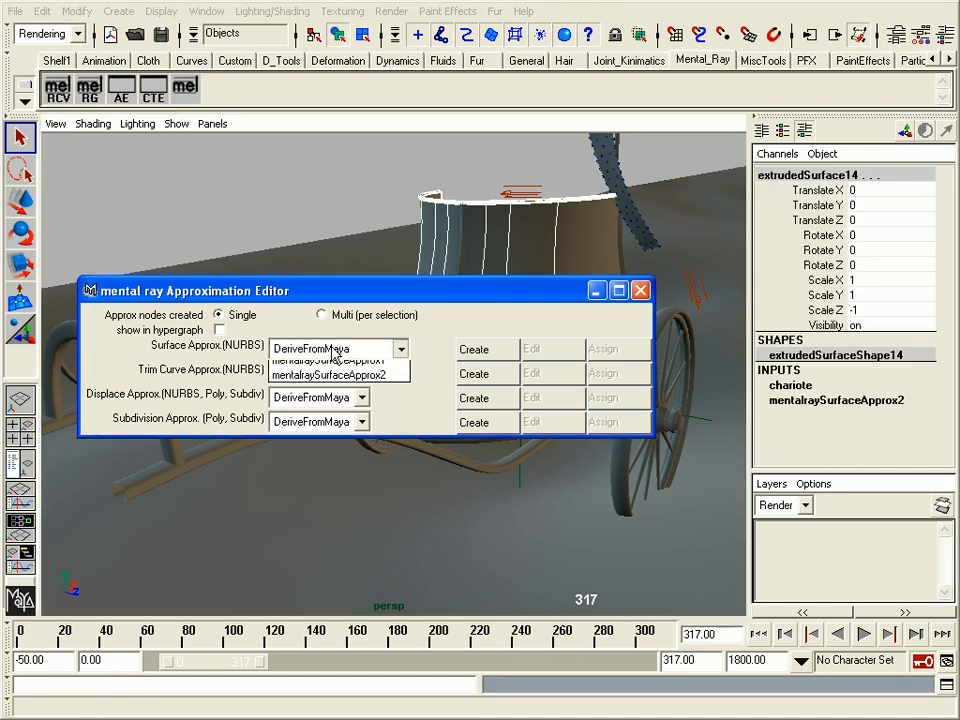
{"action": "left_click", "coordinate": [341, 383]}
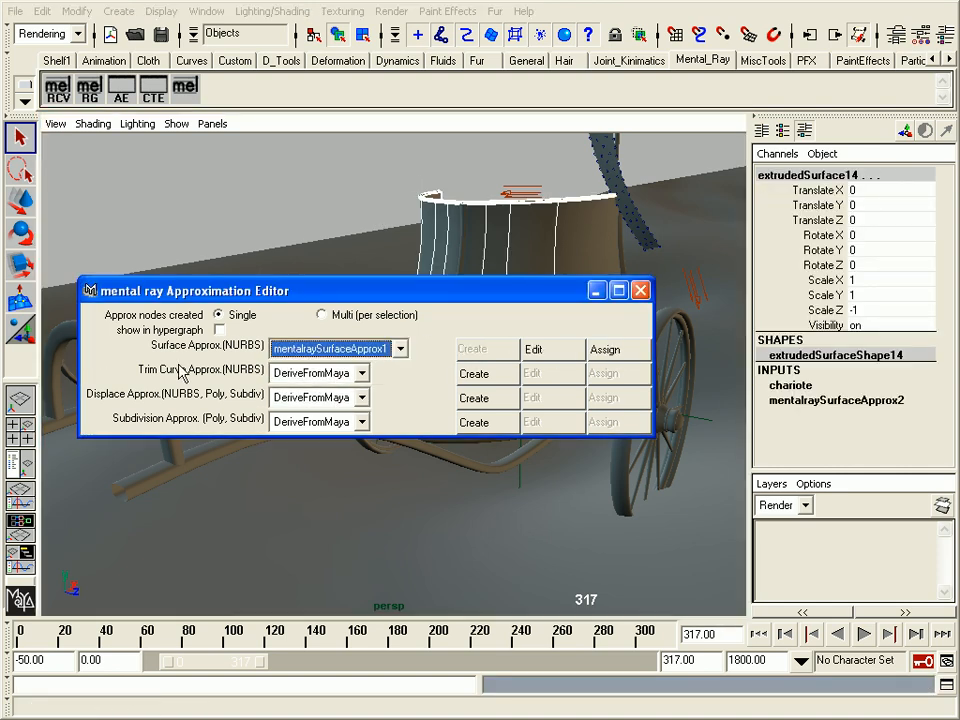
{"action": "left_click", "coordinate": [219, 329]}
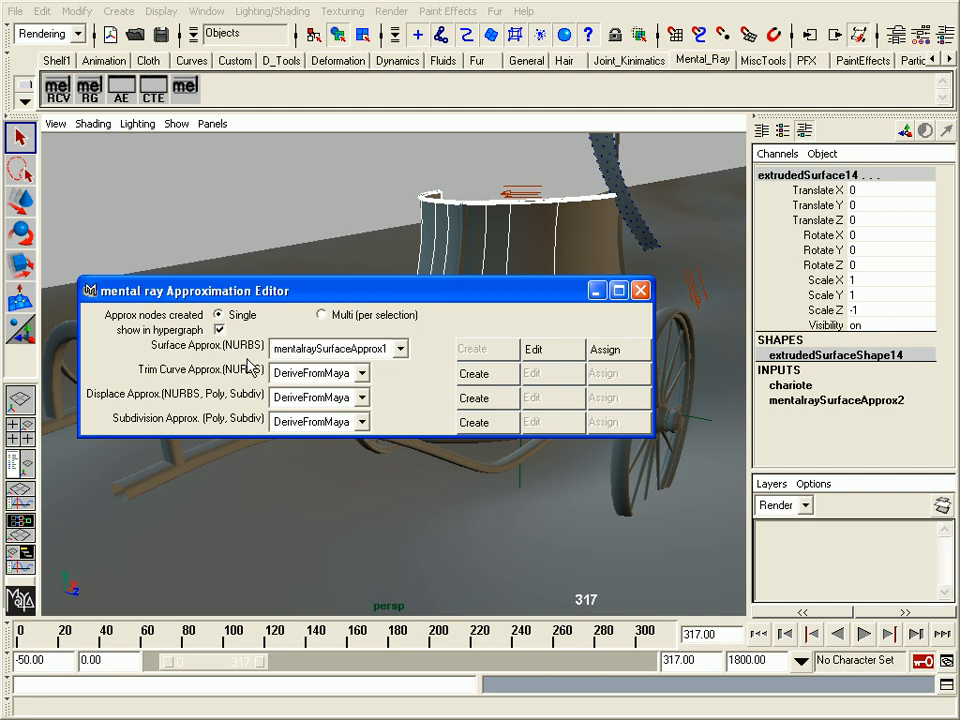
{"action": "left_click", "coordinate": [590, 354]}
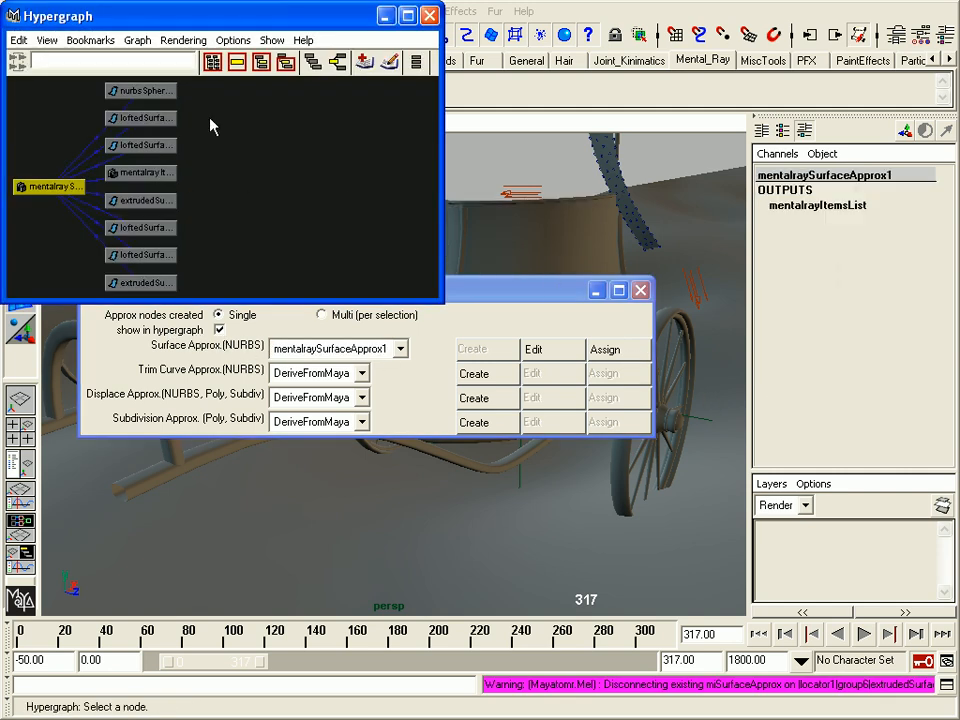
Enlarge the Hypergraph and examine which surface shapes the mentalraySurfaceApprox1 node connects to
{"action": "left_click_drag", "start_coordinate": [197, 17], "coordinate": [437, 114]}
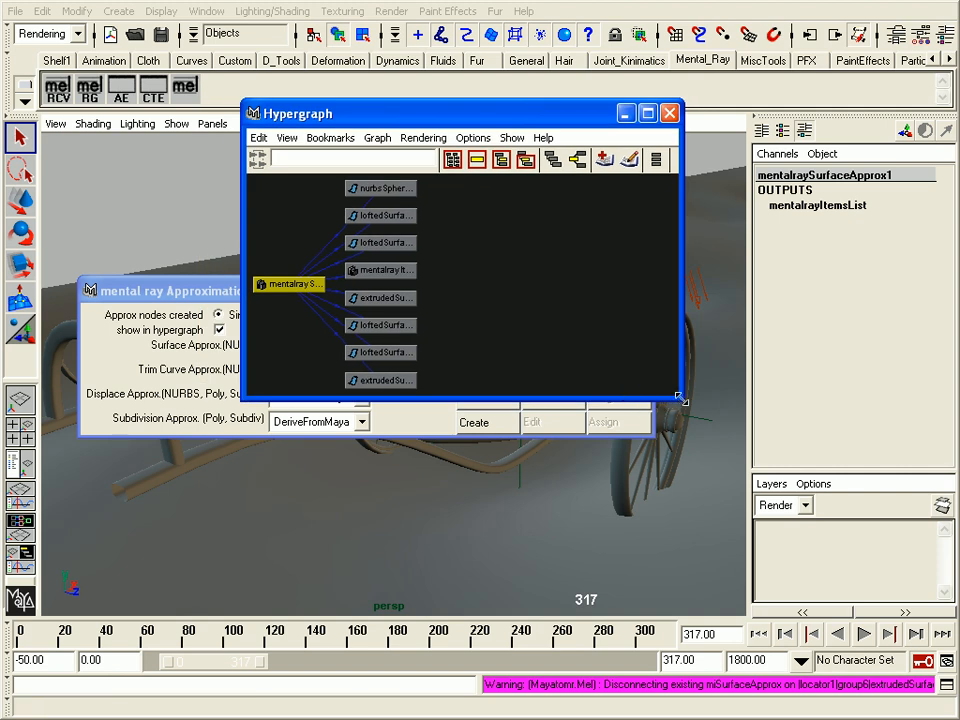
{"action": "left_click_drag", "start_coordinate": [680, 400], "coordinate": [786, 575]}
{"action": "key", "text": "f"}
{"action": "middle_click_drag", "start_coordinate": [459, 328], "coordinate": [434, 342], "text": "alt"}
{"action": "right_click_drag", "start_coordinate": [434, 342], "coordinate": [514, 341], "text": "alt"}
{"action": "middle_click_drag", "start_coordinate": [514, 341], "coordinate": [447, 332], "text": "alt"}
{"action": "right_click_drag", "start_coordinate": [447, 332], "coordinate": [412, 370], "text": "alt"}
{"action": "middle_click_drag", "start_coordinate": [539, 308], "coordinate": [532, 341], "text": "alt"}
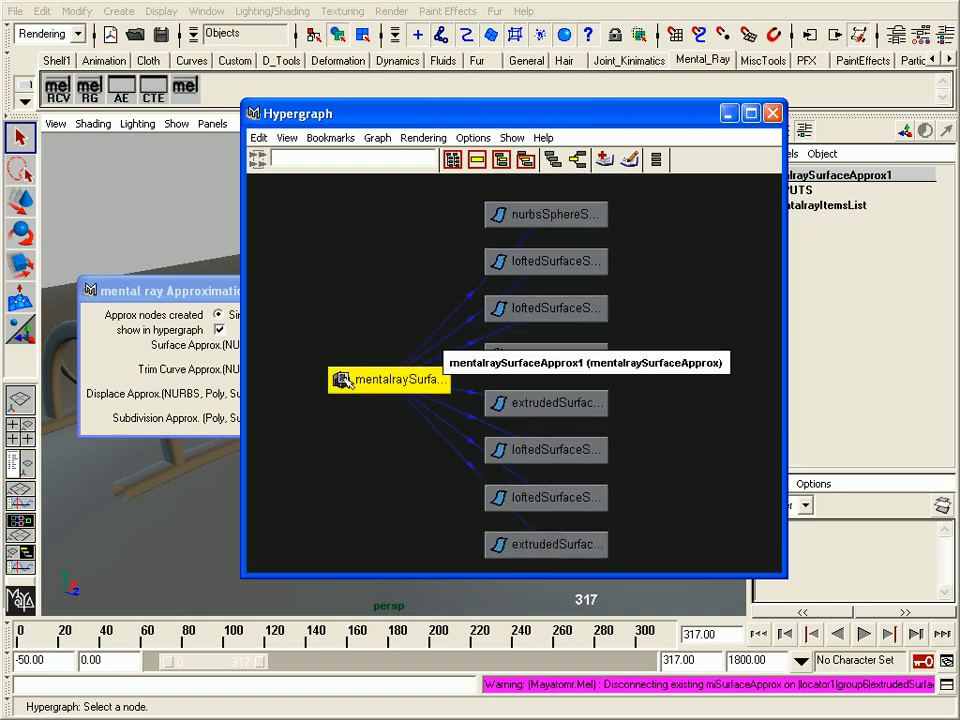
{"action": "middle_click_drag", "start_coordinate": [428, 364], "coordinate": [469, 377], "text": "alt"}
{"action": "right_click_drag", "start_coordinate": [469, 377], "coordinate": [362, 268], "text": "alt"}
{"action": "right_click_drag", "start_coordinate": [401, 404], "coordinate": [600, 360], "text": "alt"}
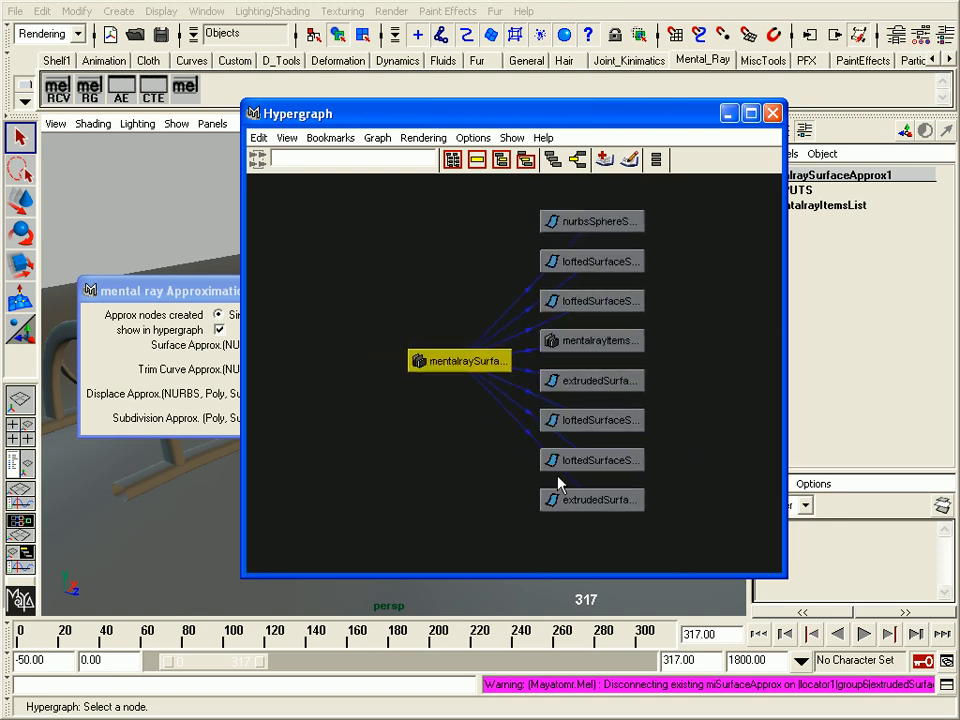
Minimize the Hypergraph and set the approximation nodes created to Multi (per selection)
{"action": "left_click", "coordinate": [729, 115]}
{"action": "left_click", "coordinate": [349, 316]}
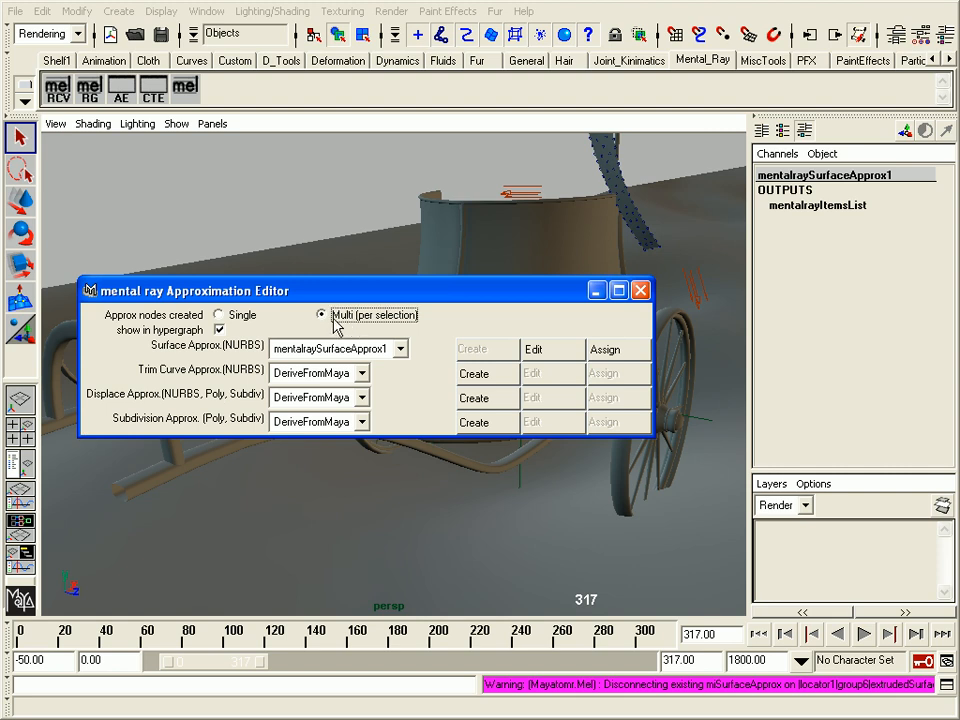
Select the chariot's body and trim surfaces and create a separate surface approximation node for each of them from DeriveFromMaya
{"action": "left_click", "coordinate": [473, 212]}
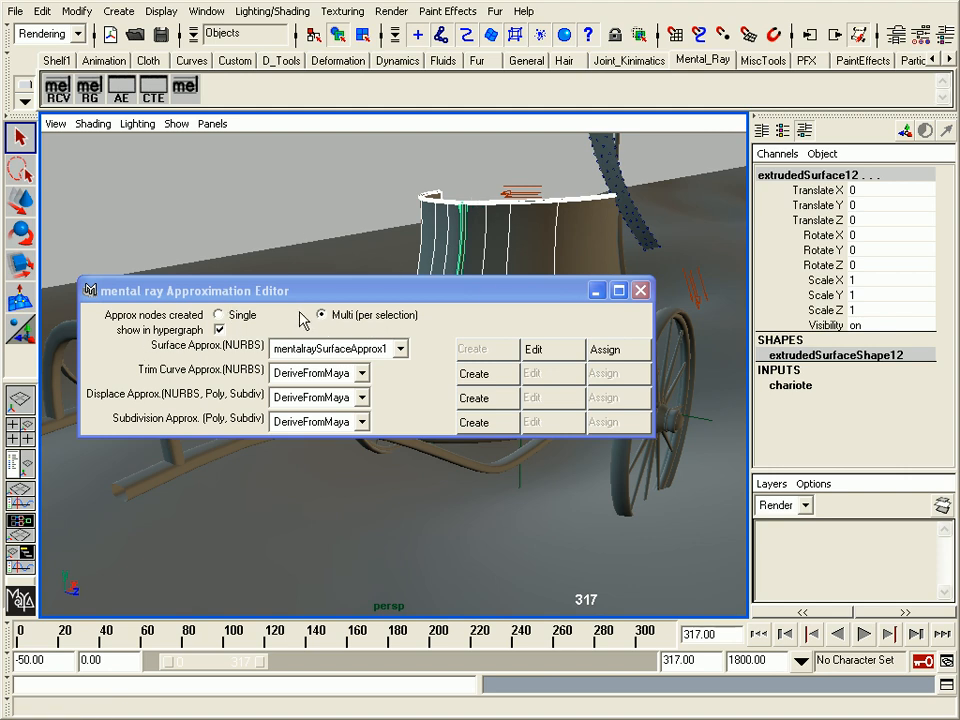
{"action": "left_click", "coordinate": [341, 348]}
{"action": "left_click", "coordinate": [276, 368]}
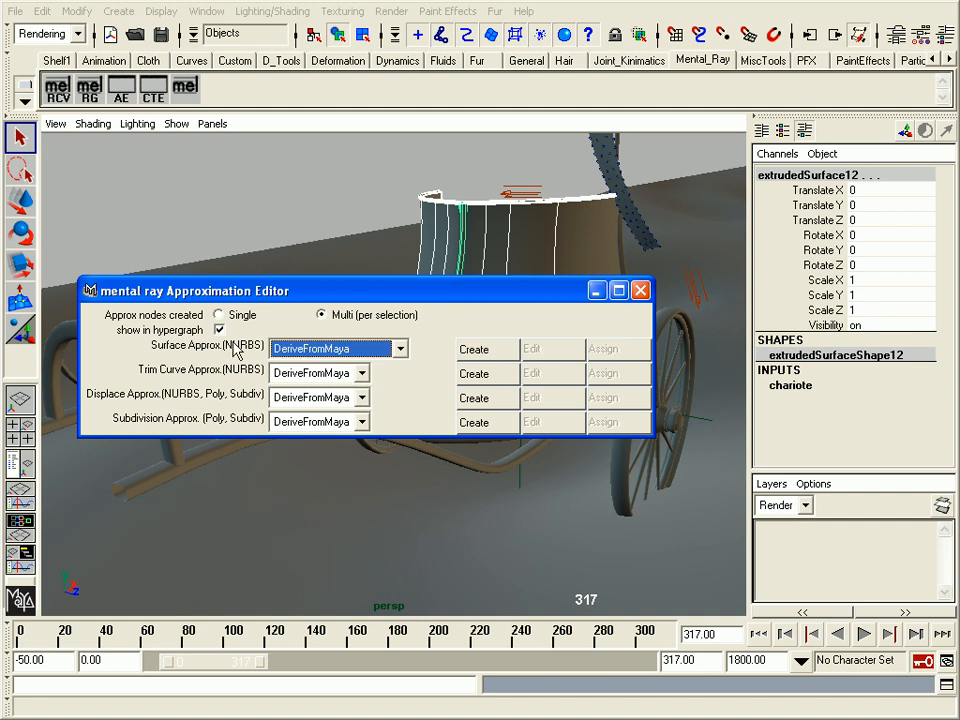
{"action": "left_click", "coordinate": [490, 356]}
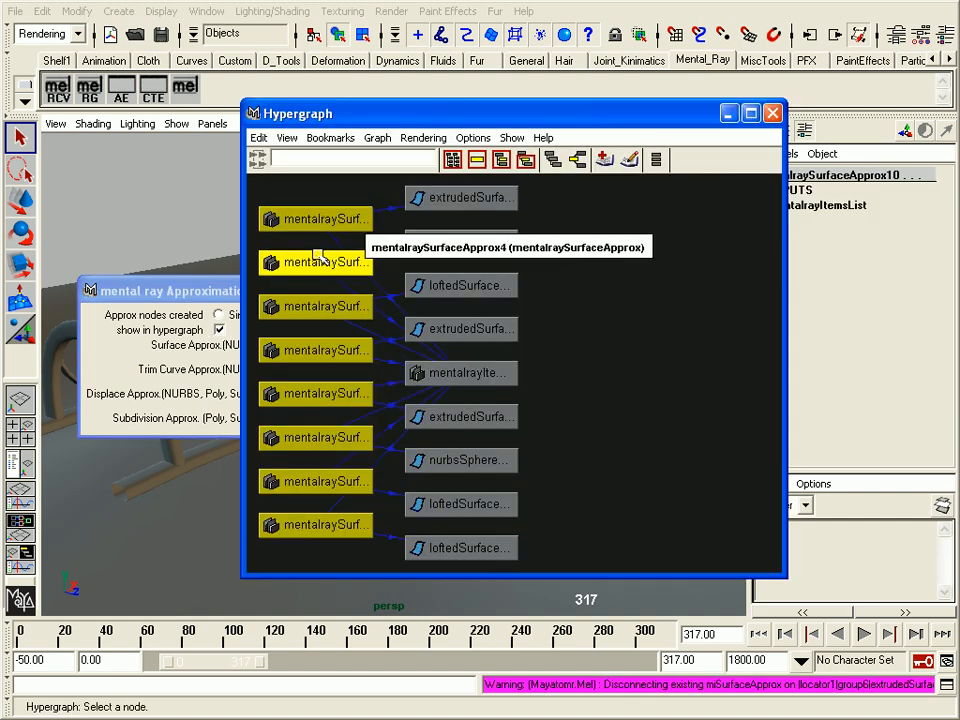
Examine how the individual surface approximation nodes connect to the surface shapes in the Hypergraph, and minimize the window
{"action": "middle_click_drag", "start_coordinate": [410, 335], "coordinate": [513, 337], "text": "alt"}
{"action": "mouse_move", "coordinate": [513, 337]}
{"action": "right_mouse_down", "text": "alt"}
{"action": "mouse_move", "coordinate": [651, 343]}
{"action": "mouse_move", "coordinate": [552, 346]}
{"action": "mouse_move", "coordinate": [519, 360]}
{"action": "right_mouse_up", "text": "alt"}
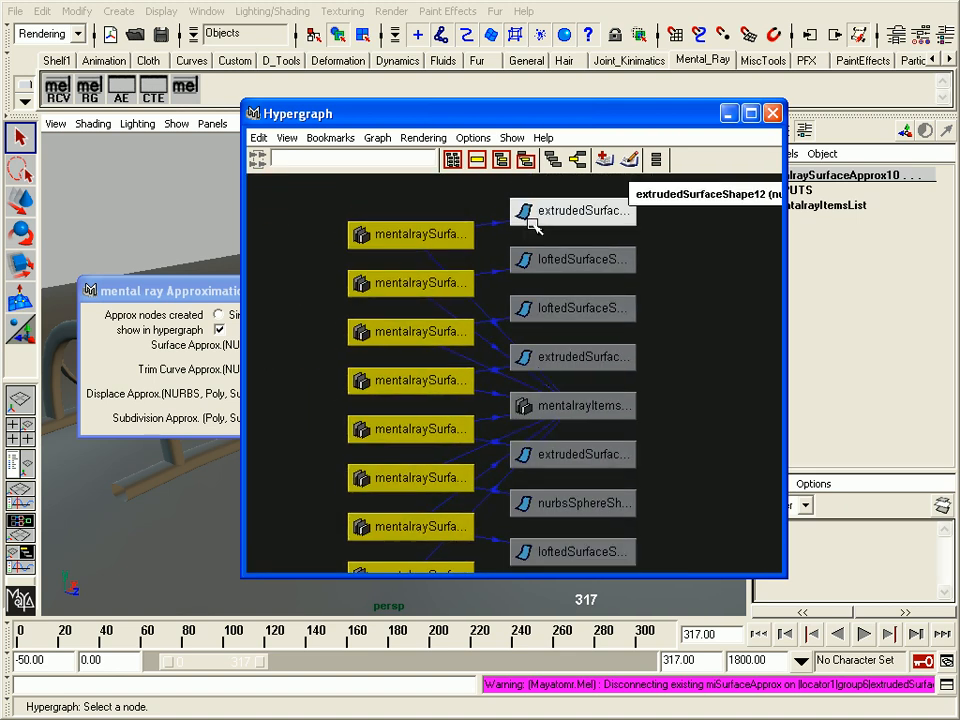
{"action": "right_click_drag", "start_coordinate": [586, 421], "coordinate": [574, 341], "text": "alt"}
{"action": "middle_click_drag", "start_coordinate": [551, 376], "coordinate": [550, 362], "text": "alt"}
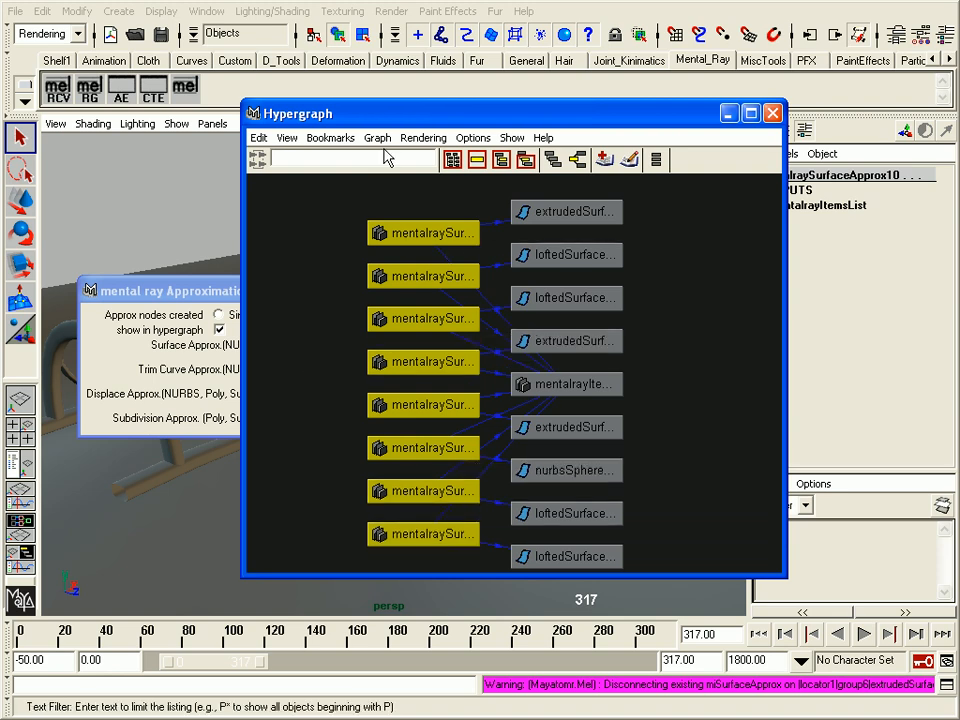
{"action": "left_click", "coordinate": [401, 201]}
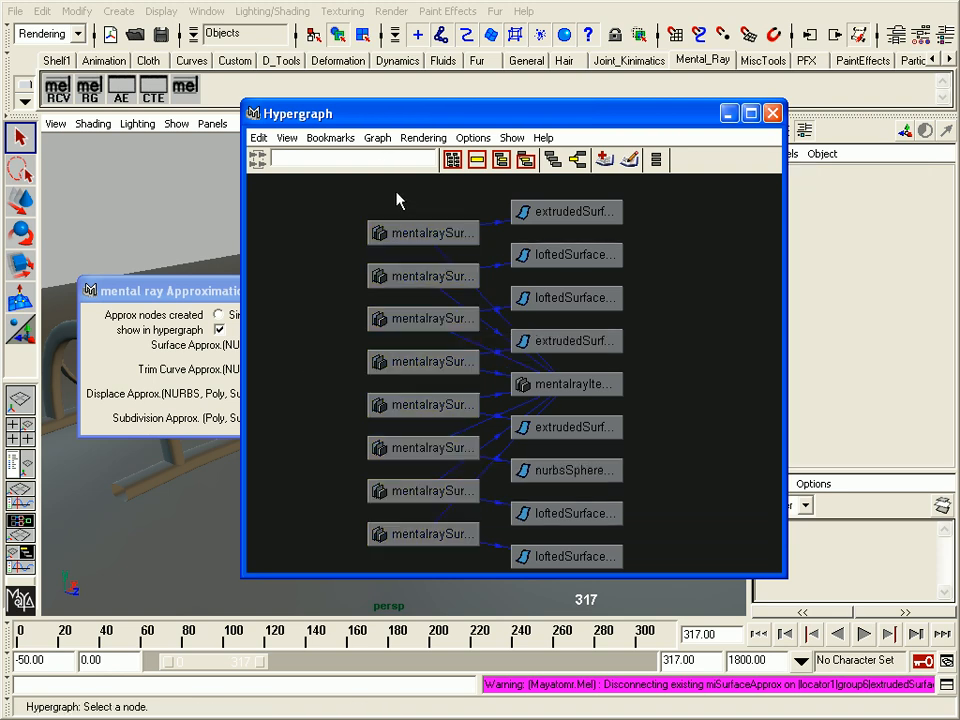
{"action": "left_click", "coordinate": [728, 113]}
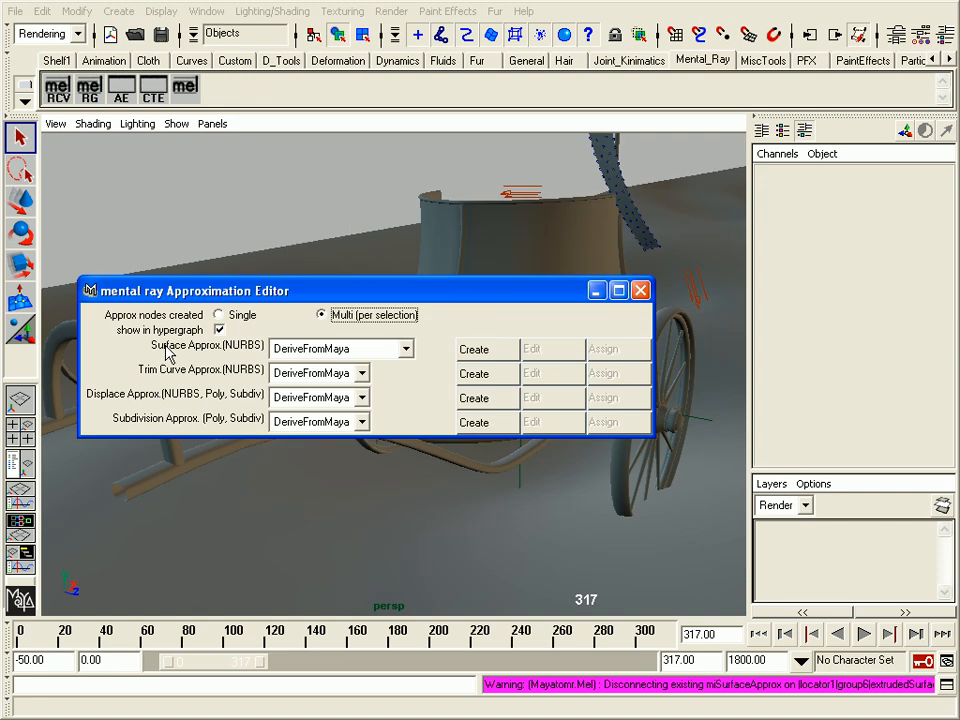
Select the lofted chariot body surface to check its assigned approximation node, and close the Approximation Editor
{"action": "left_click", "coordinate": [435, 230]}
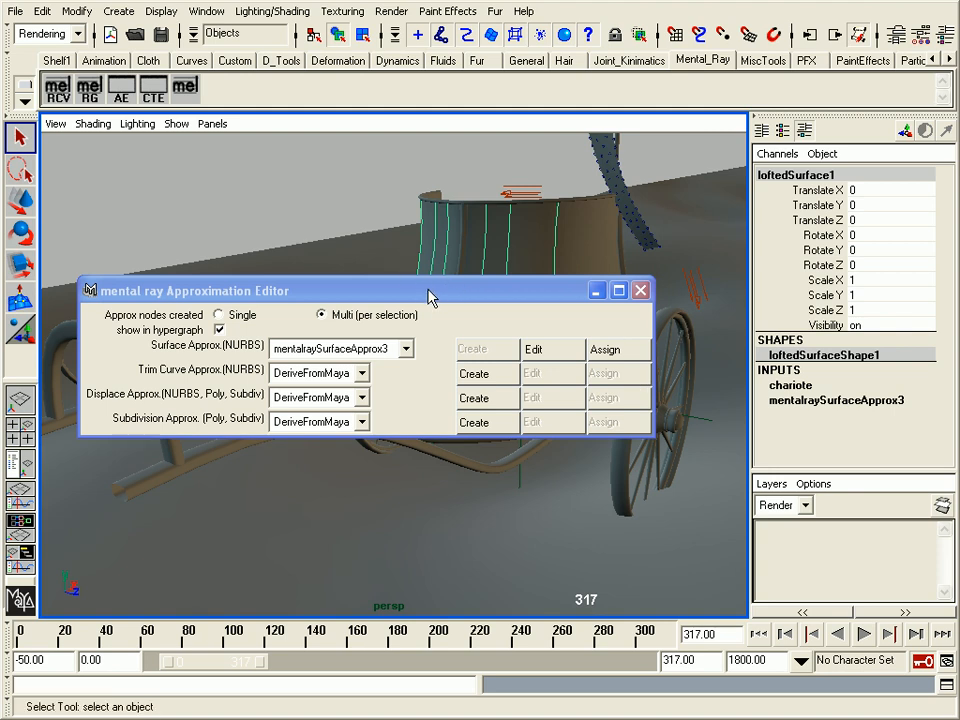
{"action": "left_click_drag", "start_coordinate": [493, 295], "coordinate": [503, 413]}
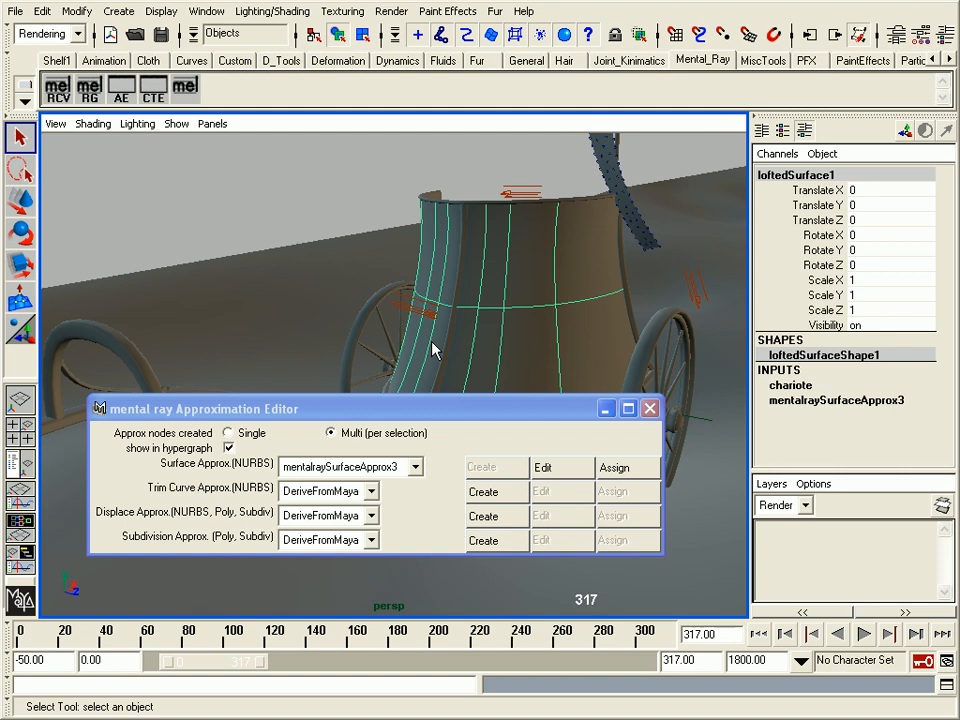
{"action": "left_click", "coordinate": [650, 408]}
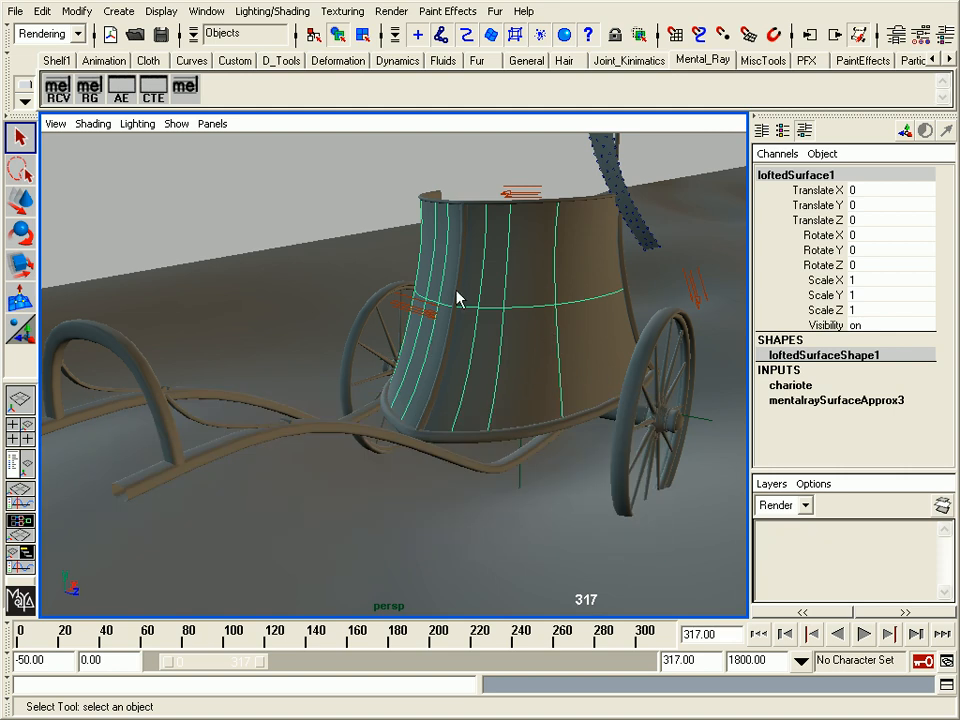
Reopen the approximationEditor_chariot.mb scene from the disk_1 folder
{"action": "key", "text": "space"}
{"action": "left_click", "coordinate": [198, 168]}
{"action": "left_click", "coordinate": [236, 195]}
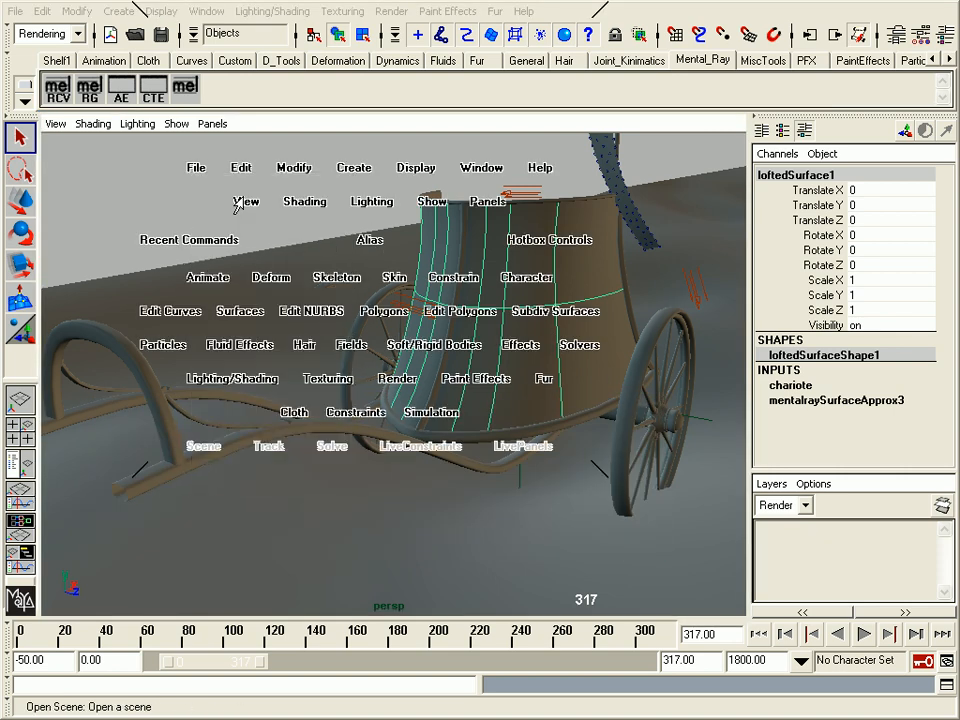
{"action": "left_click", "coordinate": [140, 216]}
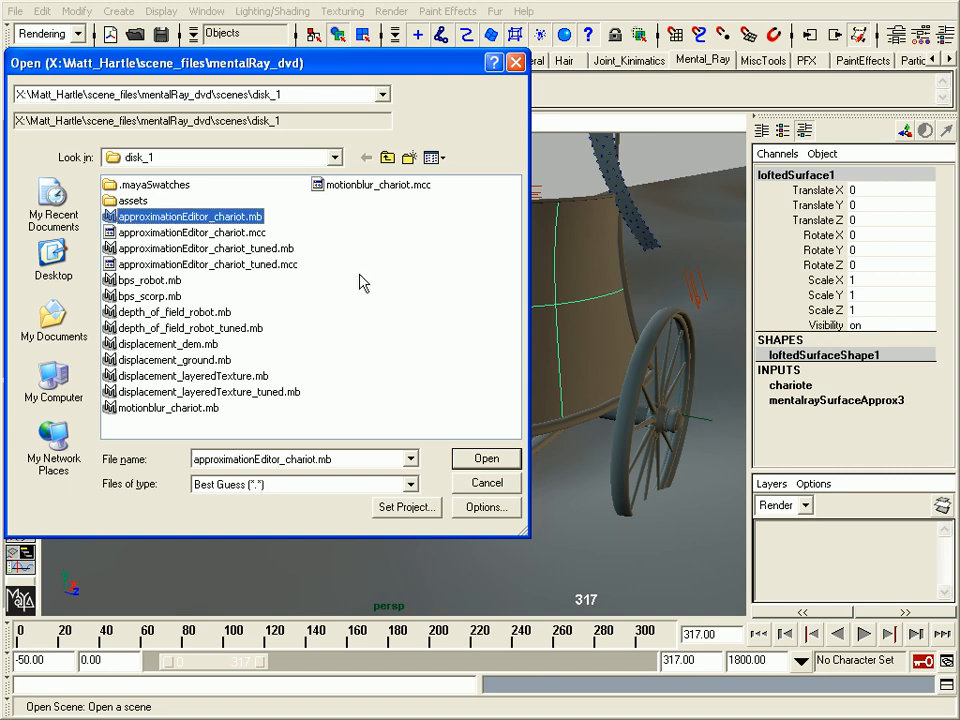
{"action": "left_click", "coordinate": [486, 460]}
{"action": "left_click", "coordinate": [600, 347]}
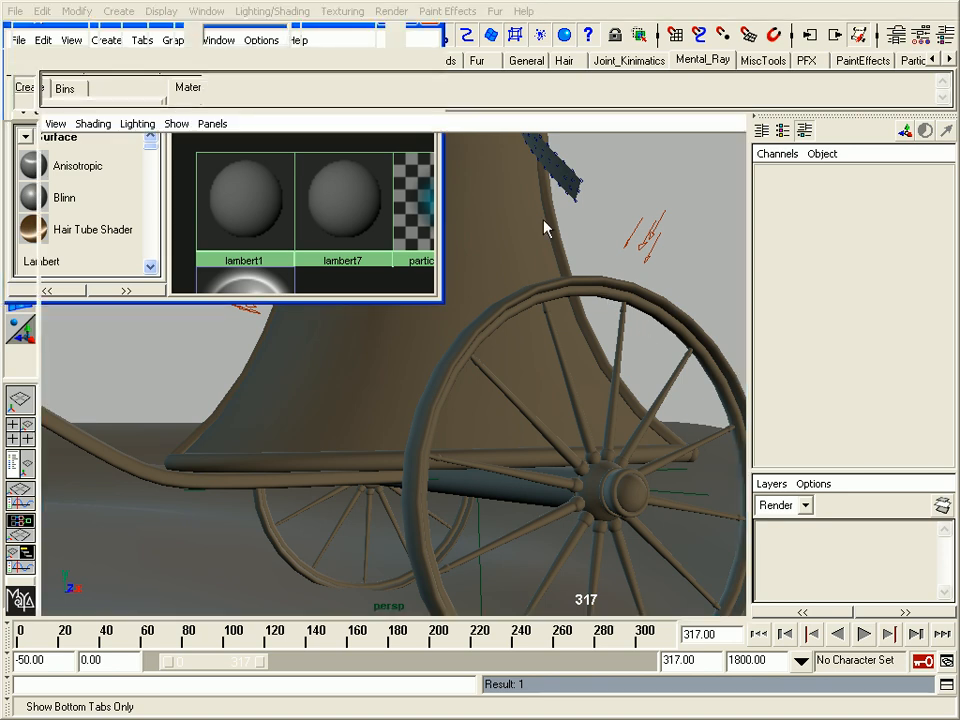
Open the mental ray Approximation Editor and move it clear of the lower part of the chariot
{"action": "left_click_drag", "start_coordinate": [544, 225], "coordinate": [482, 343], "text": "alt"}
{"action": "middle_click_drag", "start_coordinate": [482, 343], "coordinate": [519, 311], "text": "alt"}
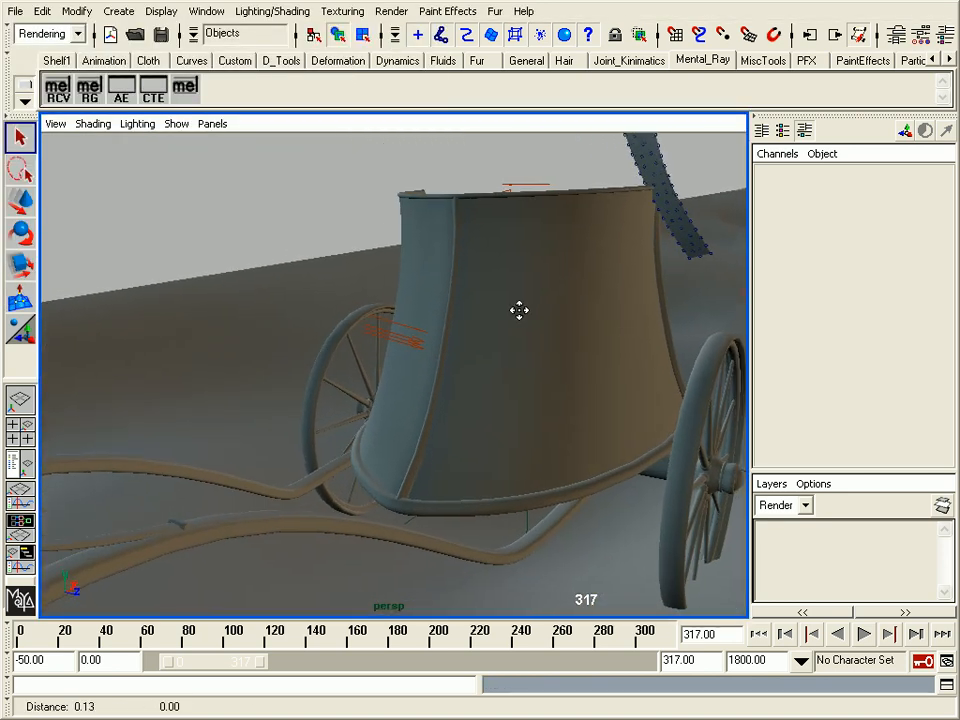
{"action": "left_click", "coordinate": [123, 91]}
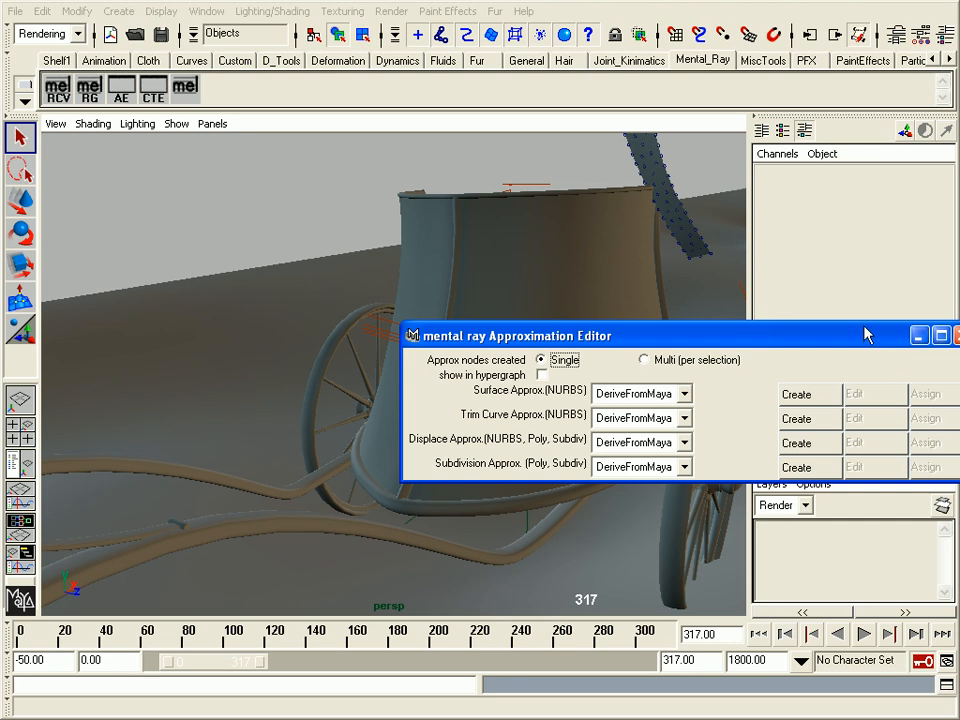
{"action": "left_click_drag", "start_coordinate": [822, 347], "coordinate": [673, 168]}
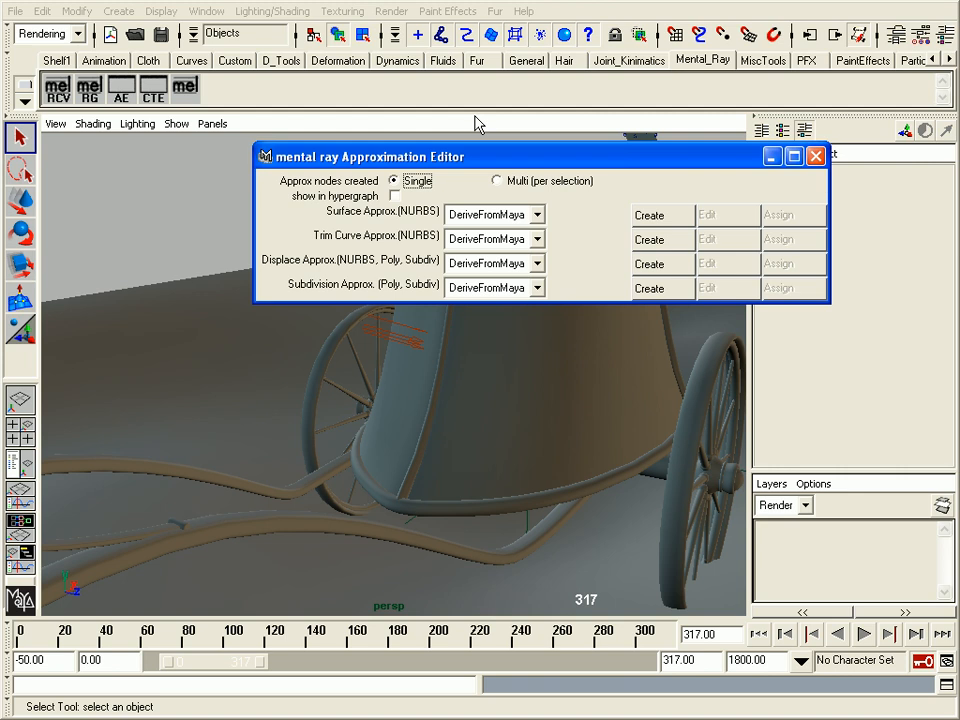
Select the whole chariot in the perspective view, leaving the ground surface out of the selection
{"action": "left_click", "coordinate": [474, 377]}
{"action": "left_click_drag", "start_coordinate": [585, 157], "coordinate": [732, 554]}
{"action": "right_click_drag", "start_coordinate": [549, 357], "coordinate": [385, 293], "text": "alt"}
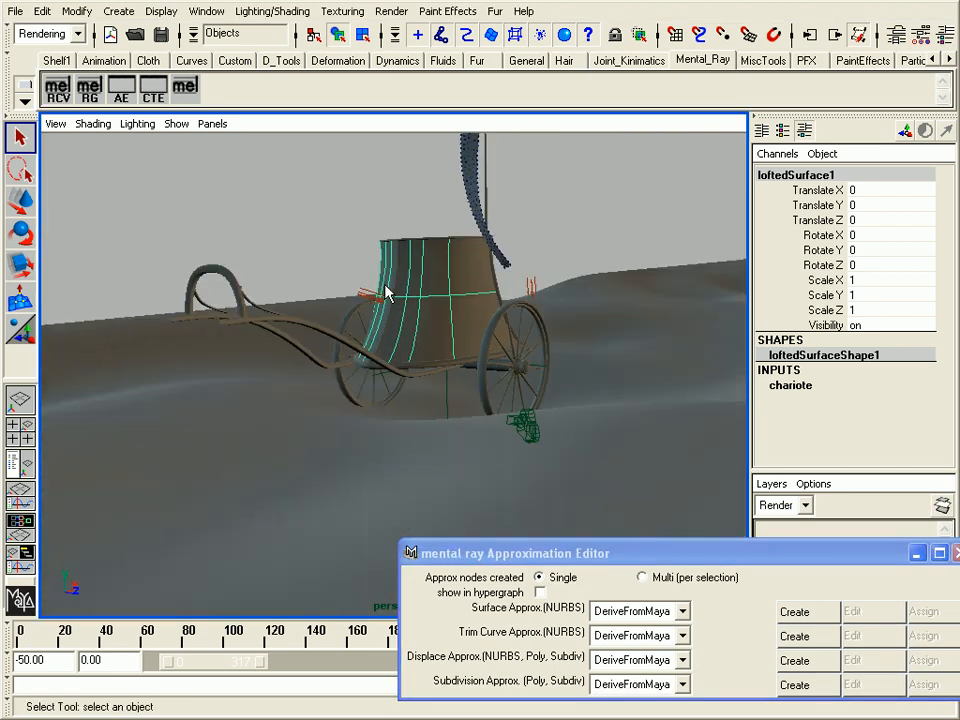
{"action": "left_click_drag", "start_coordinate": [685, 428], "coordinate": [685, 430]}
{"action": "left_click", "coordinate": [675, 304], "text": "shift"}
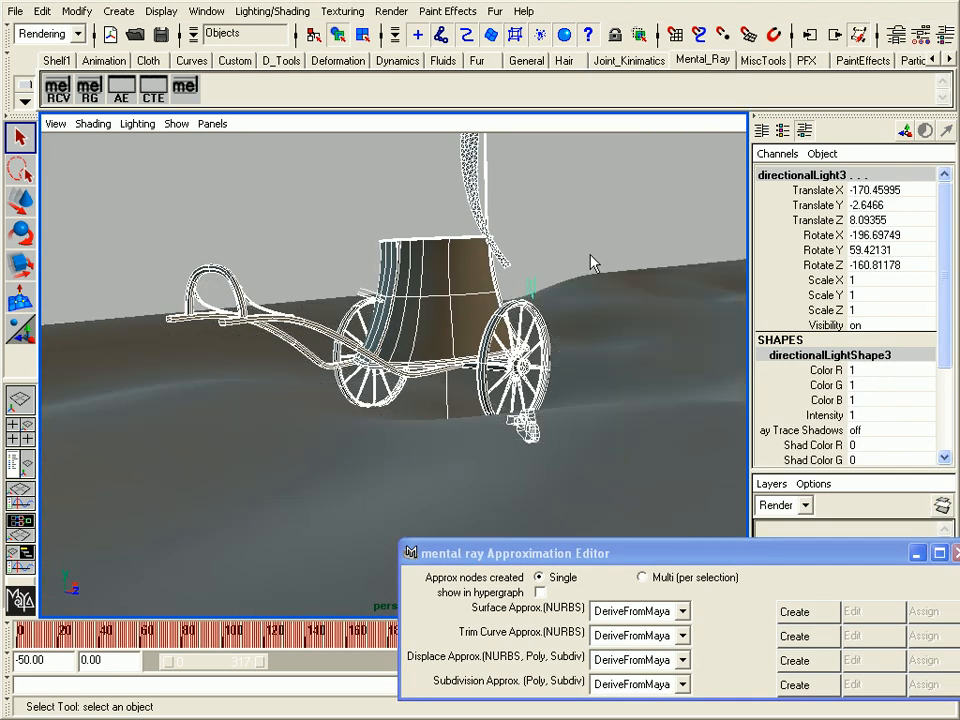
{"action": "left_click_drag", "start_coordinate": [581, 287], "coordinate": [560, 320], "text": "alt"}
{"action": "left_click_drag", "start_coordinate": [677, 554], "coordinate": [496, 318]}
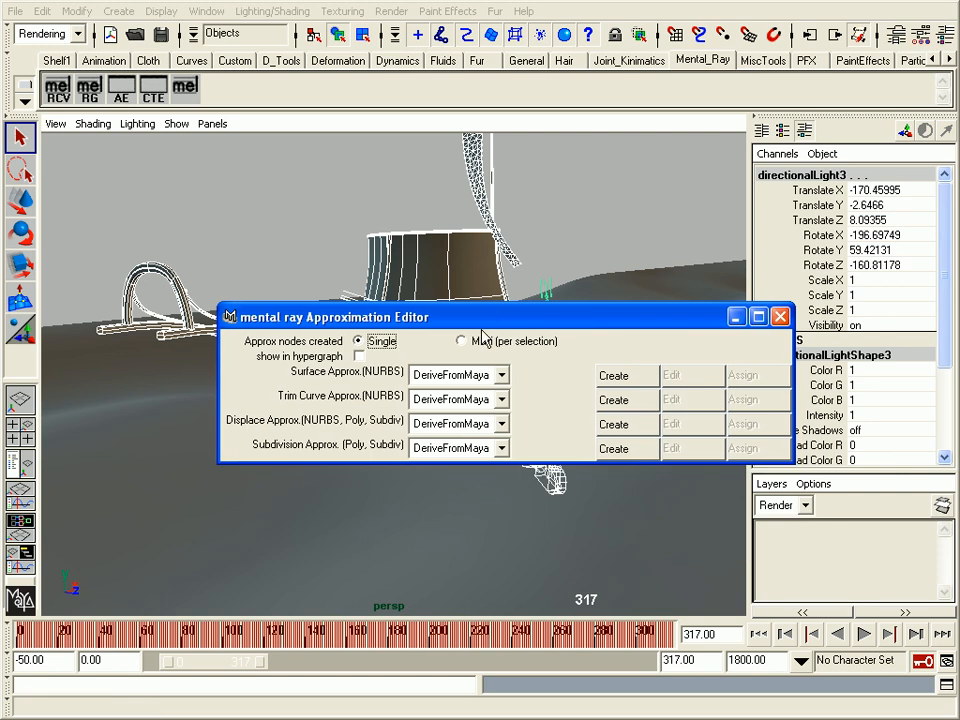
Enable show in hypergraph and create a single surface approximation node for the selected chariot from DeriveFromMaya
{"action": "left_click", "coordinate": [455, 397]}
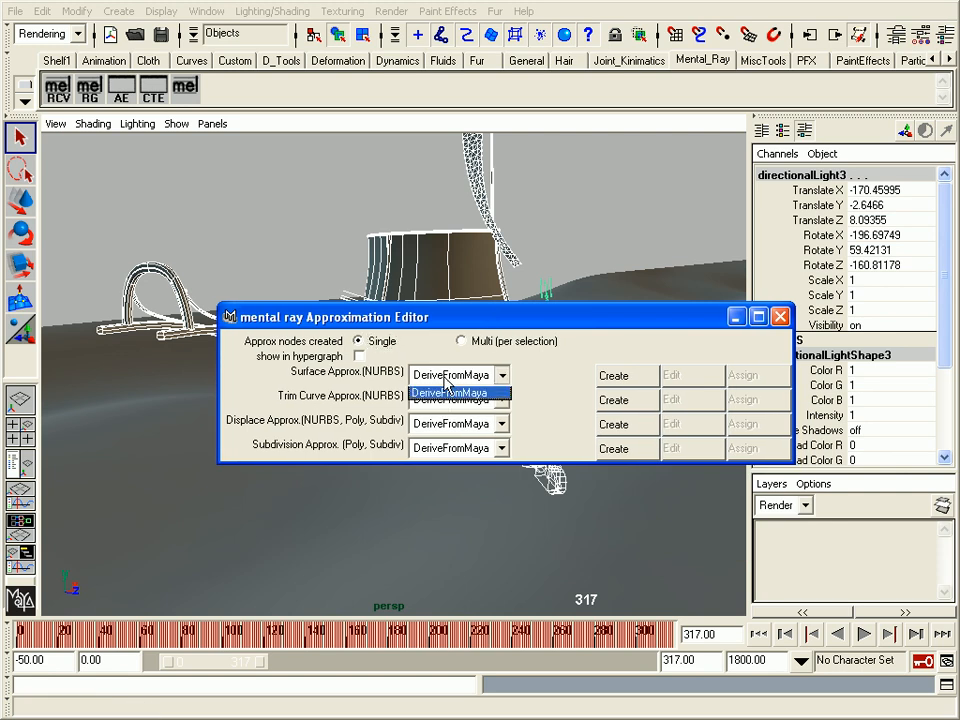
{"action": "left_click", "coordinate": [370, 360]}
{"action": "left_click", "coordinate": [361, 357]}
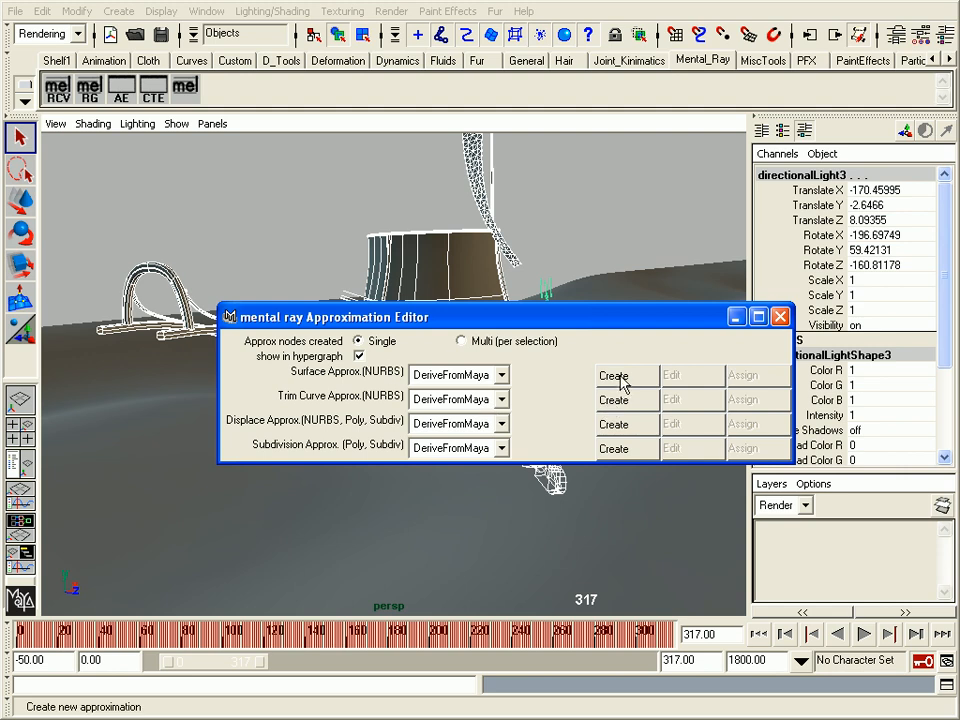
{"action": "left_click", "coordinate": [622, 381]}
Examine the mentalraySurfaceApprox1 node's connections to the chariot's surface shapes in the Hypergraph, and minimize the window
{"action": "middle_click_drag", "start_coordinate": [283, 257], "coordinate": [531, 283], "text": "alt"}
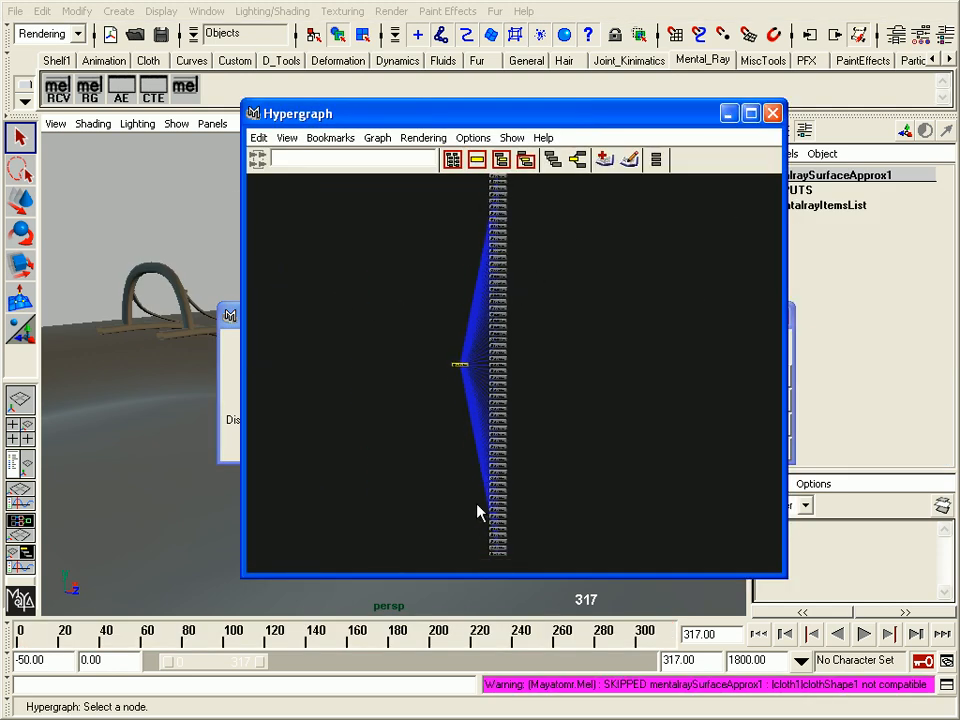
{"action": "right_click_drag", "start_coordinate": [507, 288], "coordinate": [940, 328], "text": "alt"}
{"action": "middle_click_drag", "start_coordinate": [439, 310], "coordinate": [792, 384], "text": "alt"}
{"action": "right_click_drag", "start_coordinate": [790, 385], "coordinate": [549, 390], "text": "alt"}
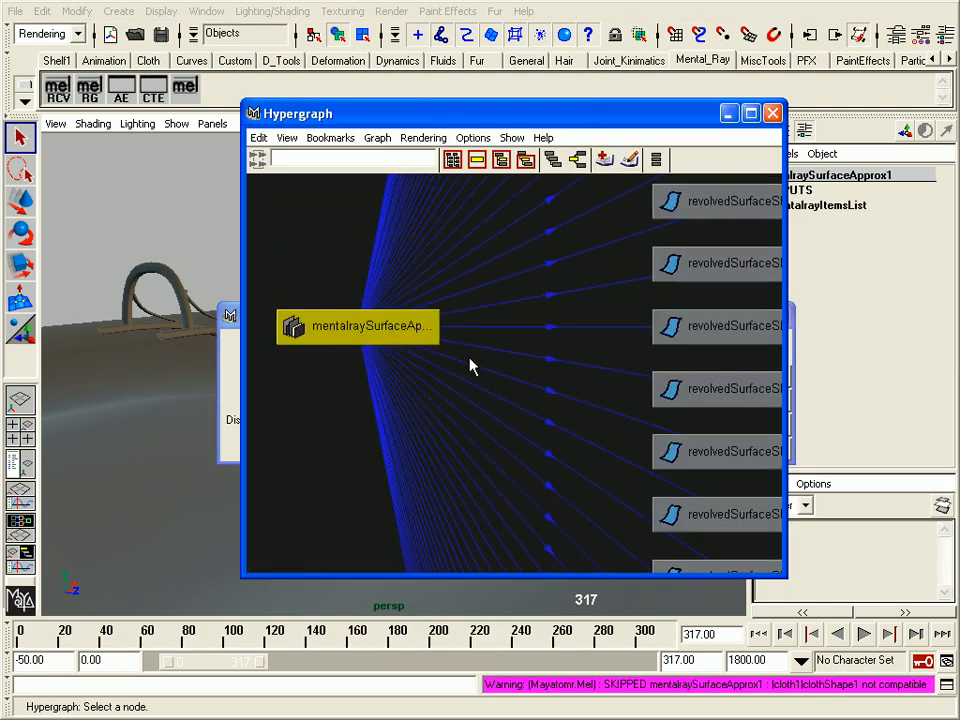
{"action": "left_click", "coordinate": [727, 111]}
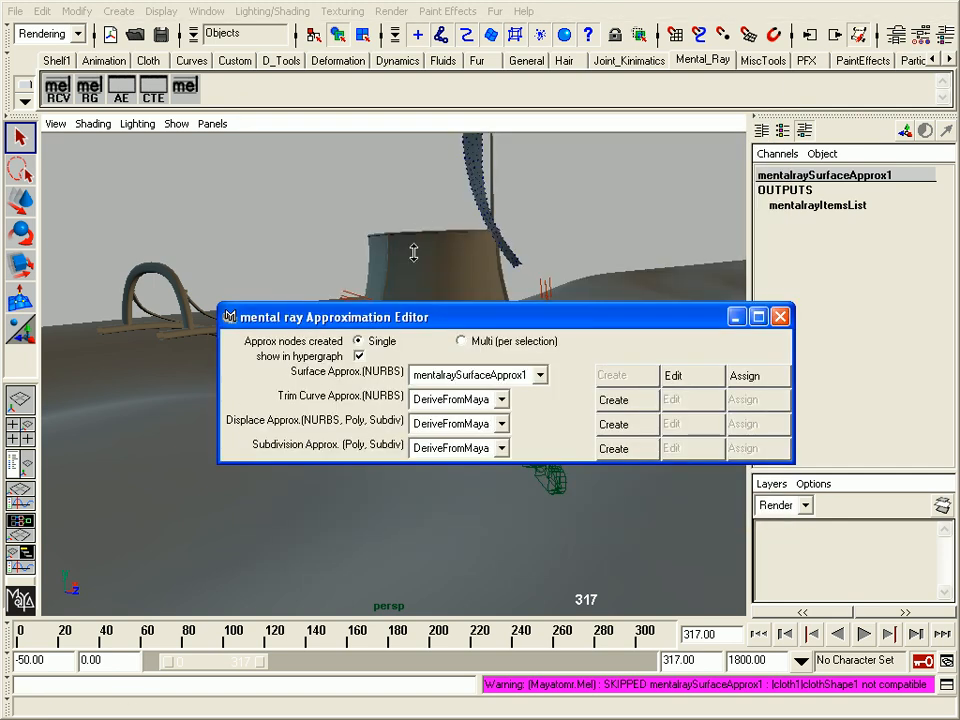
Open mentalraySurfaceApprox1 for editing and review its surface tessellation presets and approximation methods
{"action": "left_click", "coordinate": [672, 376]}
{"action": "left_click_drag", "start_coordinate": [539, 337], "coordinate": [454, 85]}
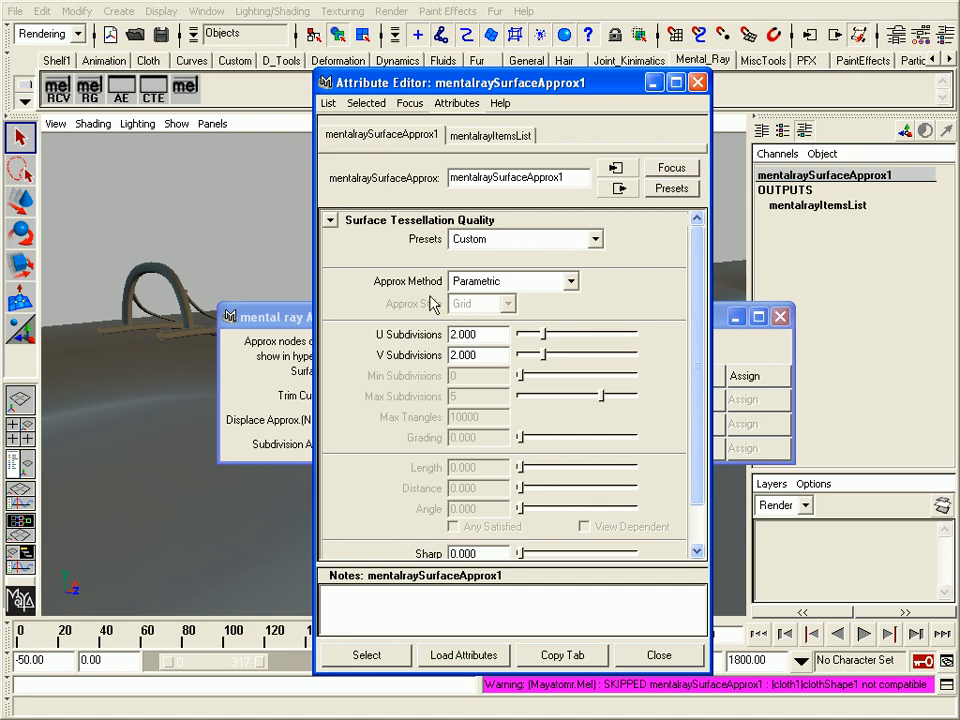
{"action": "left_click", "coordinate": [492, 240]}
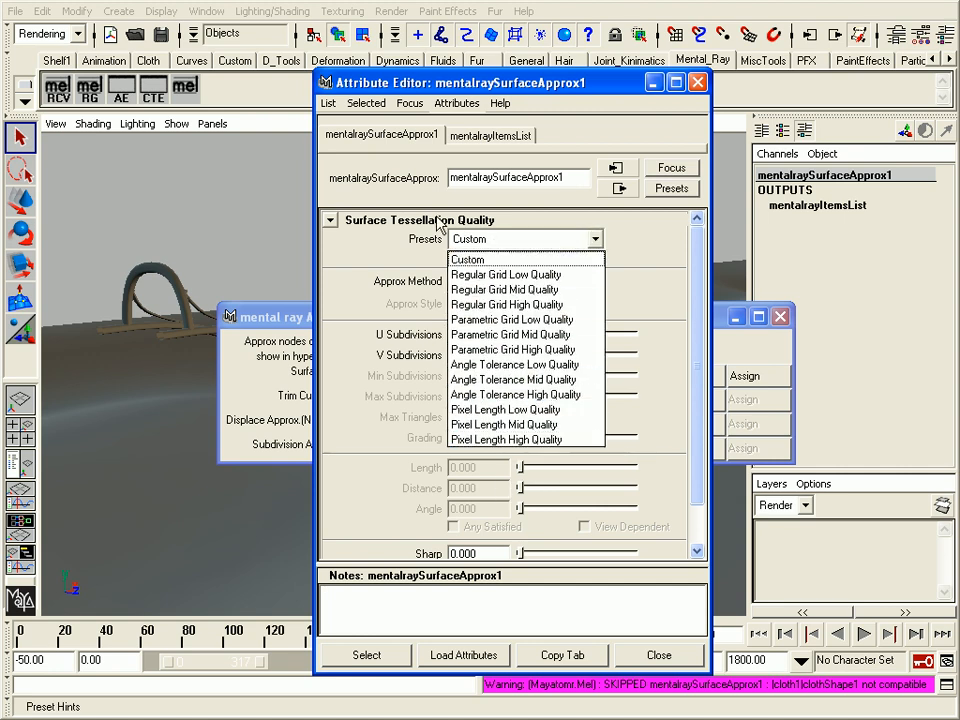
{"action": "left_click", "coordinate": [461, 319]}
{"action": "left_click", "coordinate": [546, 281]}
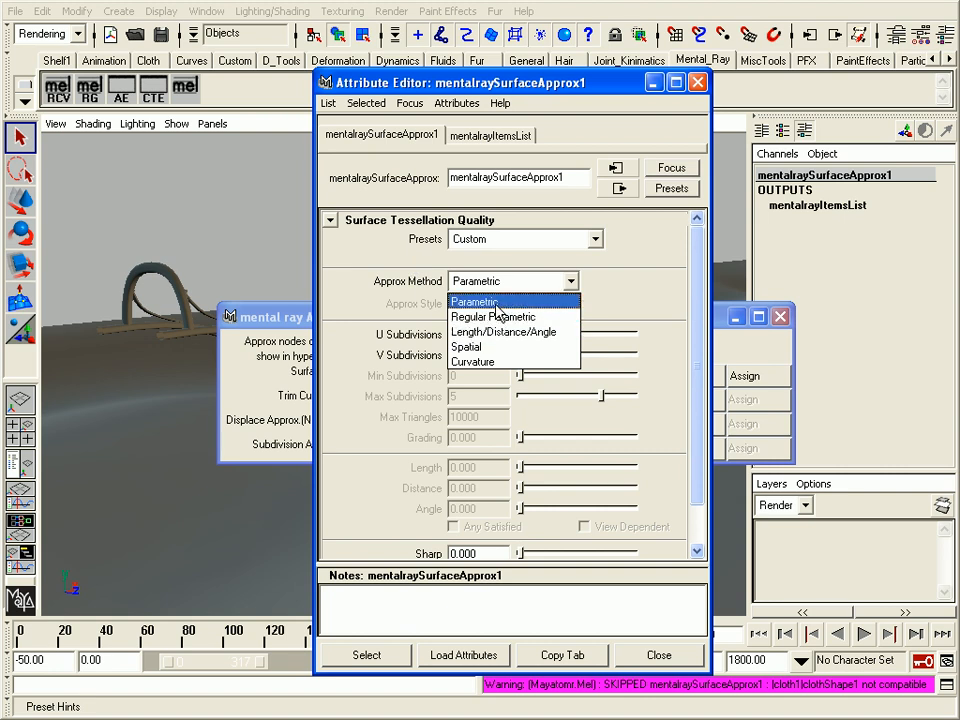
{"action": "left_click", "coordinate": [390, 242]}
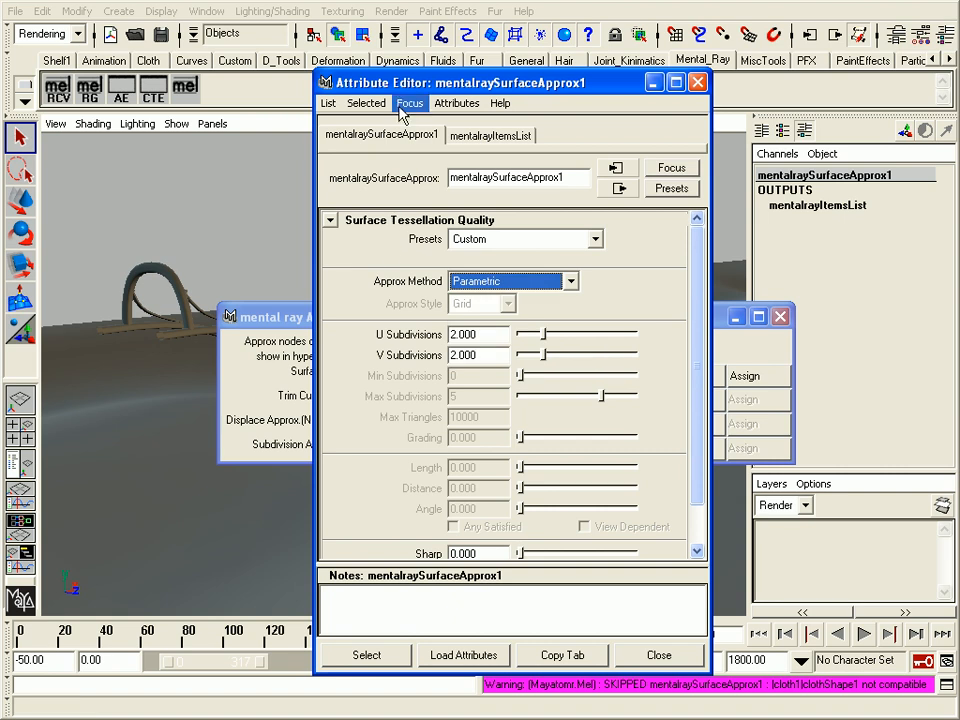
Open the Attribute Spread Sheet, select the ground surface to examine its tessellation attributes, and minimize the spread sheet
{"action": "left_click", "coordinate": [241, 149]}
{"action": "key", "text": "ctrl+a"}
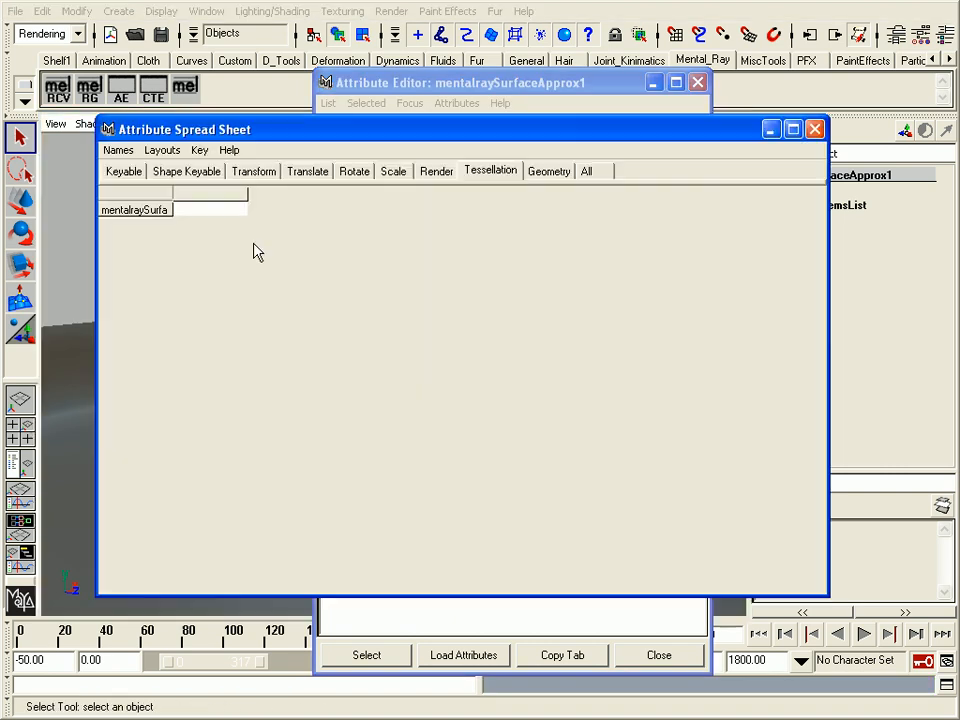
{"action": "left_click", "coordinate": [62, 362]}
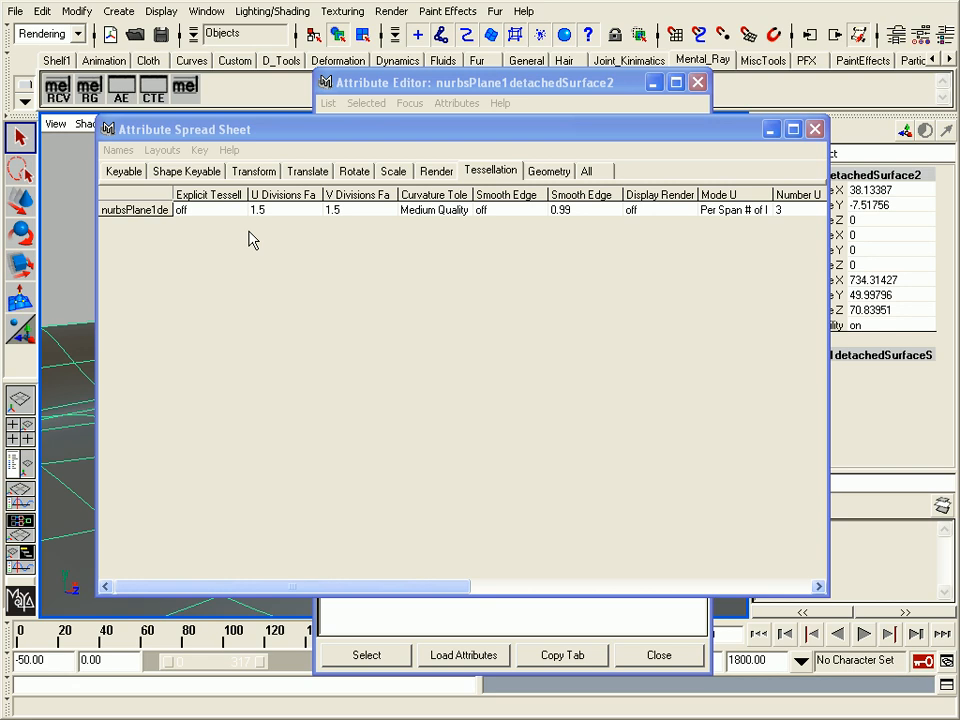
{"action": "left_click", "coordinate": [772, 131]}
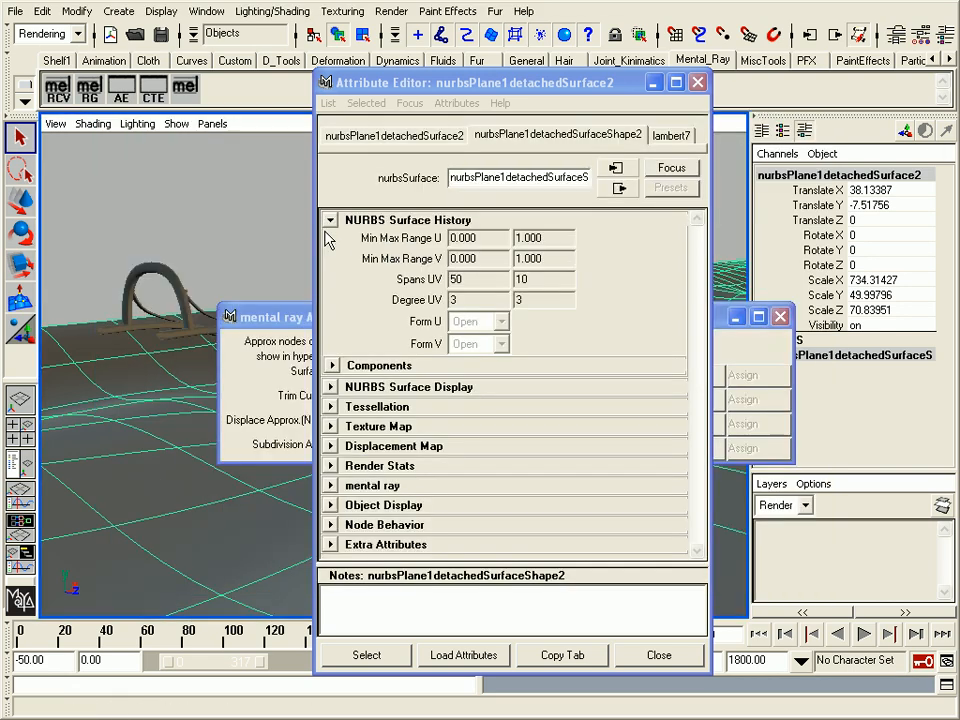
Close the ground surface's attributes and reopen mentalraySurfaceApprox1 for editing from the Approximation Editor
{"action": "left_click", "coordinate": [697, 82]}
{"action": "left_click_drag", "start_coordinate": [476, 308], "coordinate": [461, 297]}
{"action": "left_click", "coordinate": [487, 372]}
{"action": "left_click", "coordinate": [450, 396]}
{"action": "left_click", "coordinate": [678, 364]}
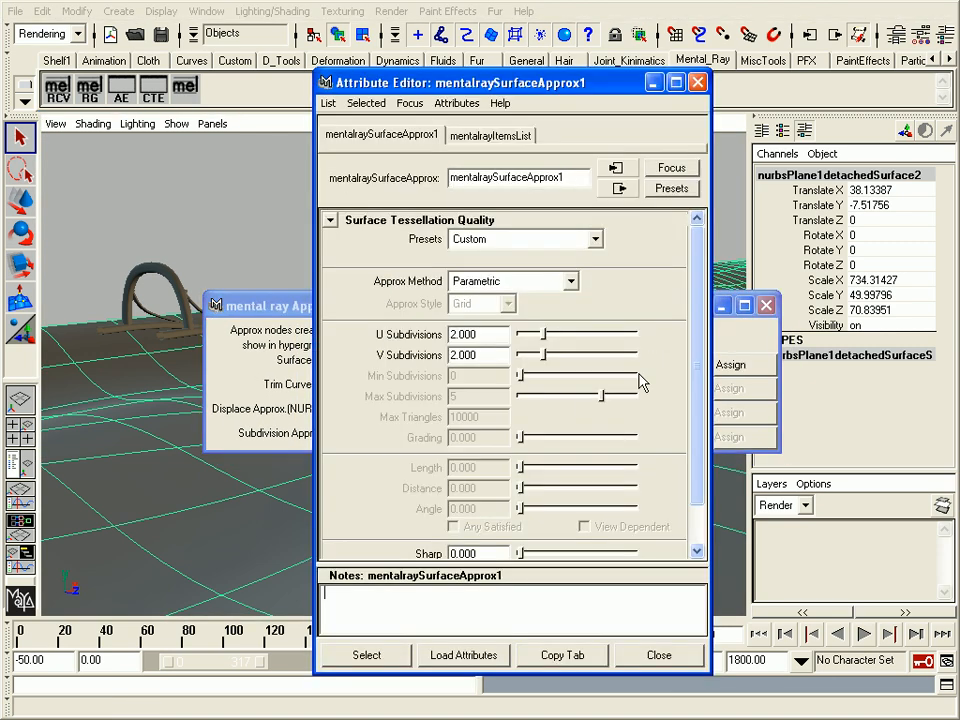
Review the Approx Method options, choose Parametric, and examine the U and V Subdivisions values
{"action": "left_click", "coordinate": [520, 281]}
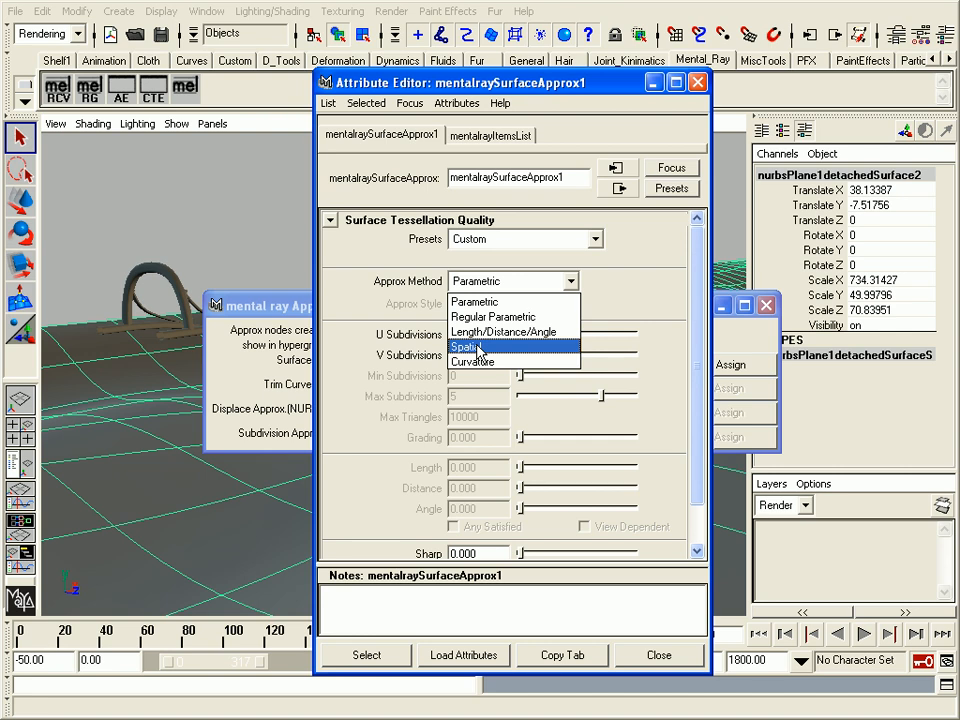
{"action": "left_click", "coordinate": [468, 301]}
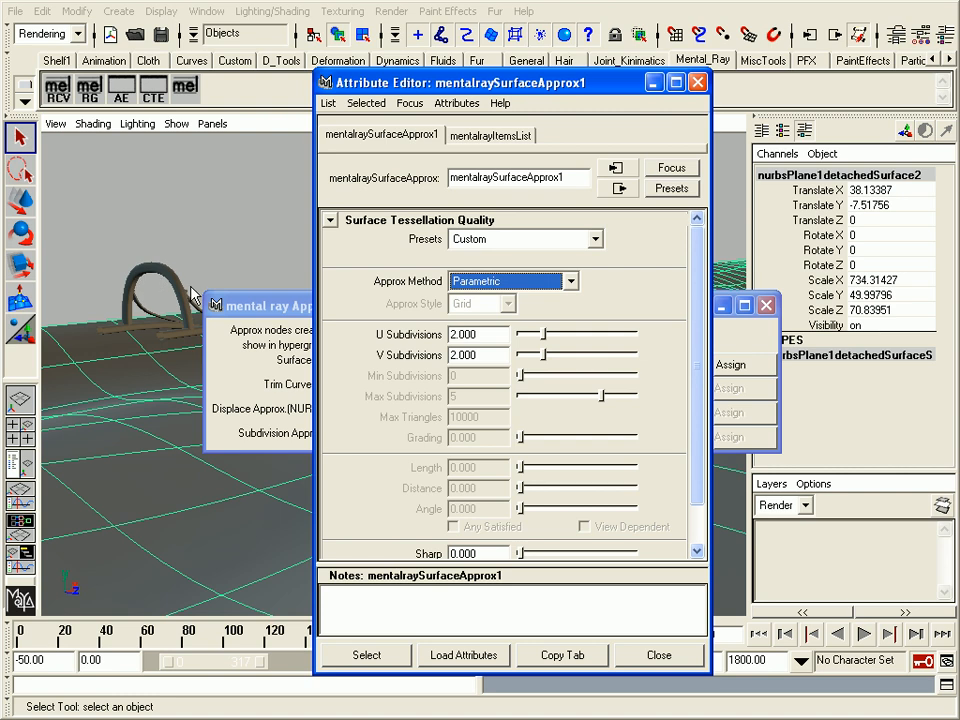
{"action": "key", "text": "Tab"}
{"action": "key", "text": "Tab"}
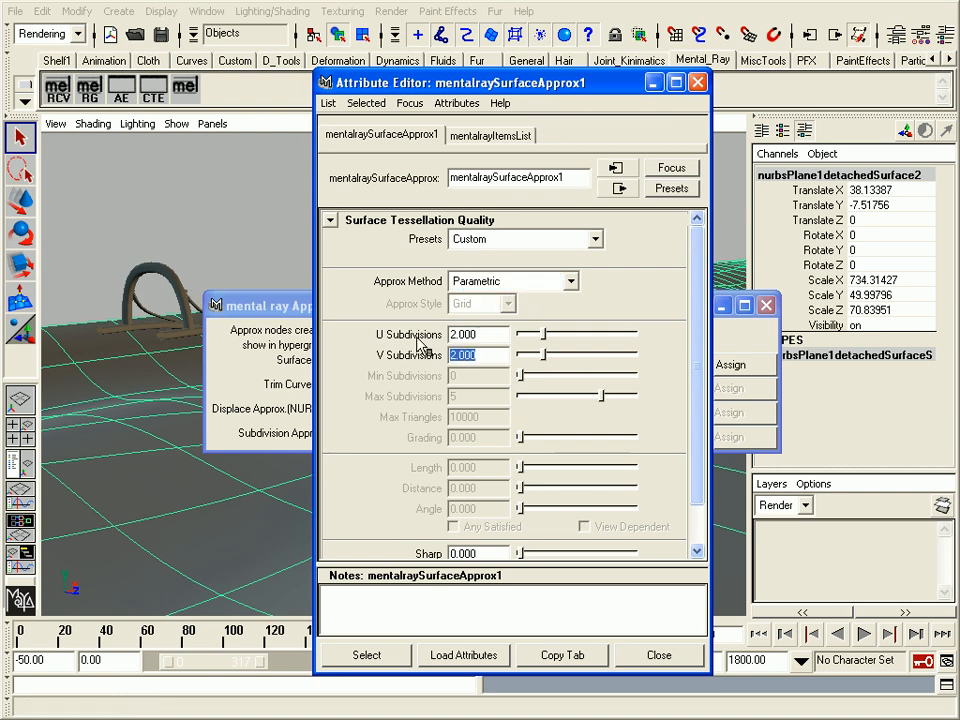
Close the mentalraySurfaceApprox1 attributes and the Approximation Editor, and view the chariot body up close
{"action": "left_click", "coordinate": [700, 84]}
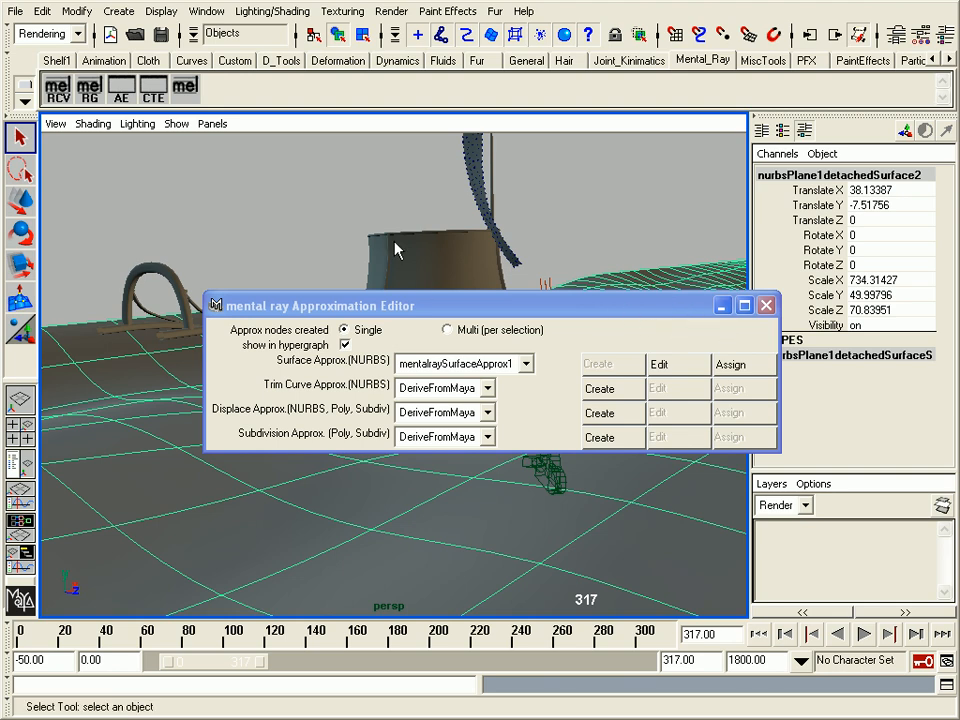
{"action": "left_click", "coordinate": [765, 305]}
{"action": "left_click_drag", "start_coordinate": [495, 380], "coordinate": [471, 392], "text": "alt"}
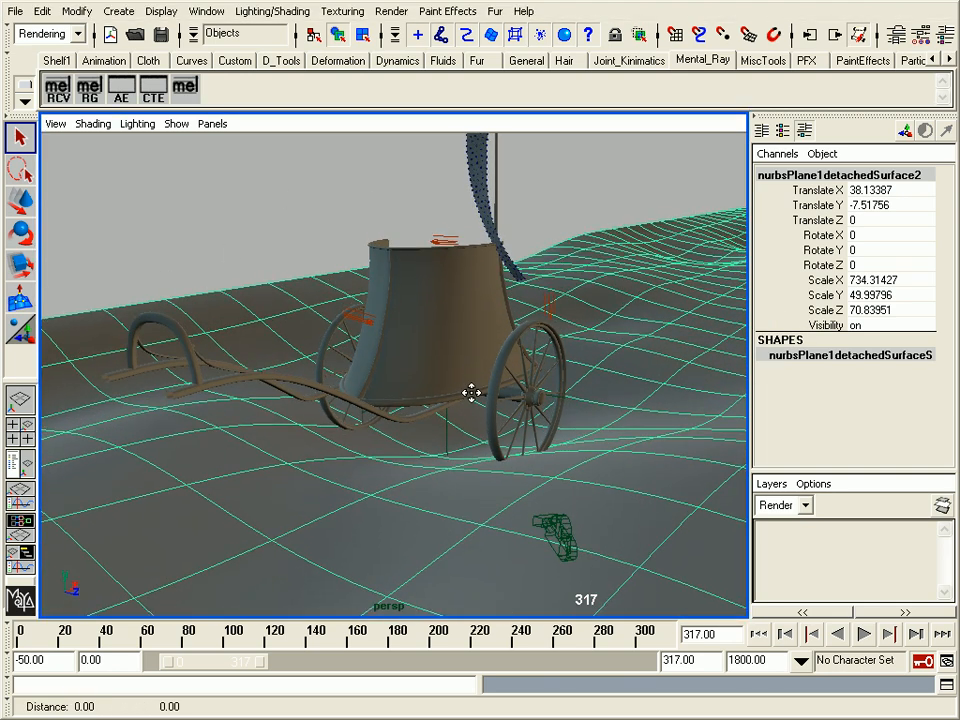
{"action": "right_click_drag", "start_coordinate": [471, 392], "coordinate": [652, 426], "text": "alt"}
{"action": "left_click_drag", "start_coordinate": [648, 423], "coordinate": [596, 407], "text": "alt"}
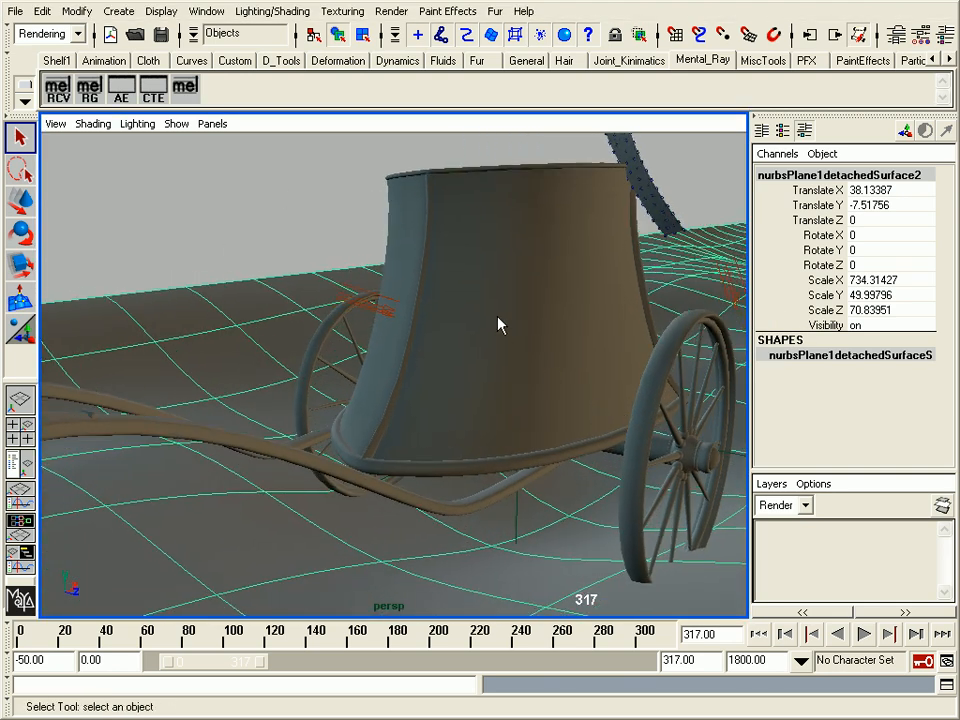
Bring up the Render View, render the chariot with mental ray to check the tessellation, and minimize the Render View
{"action": "key", "text": "alt+Tab"}
{"action": "left_click_drag", "start_coordinate": [238, 12], "coordinate": [292, 33]}
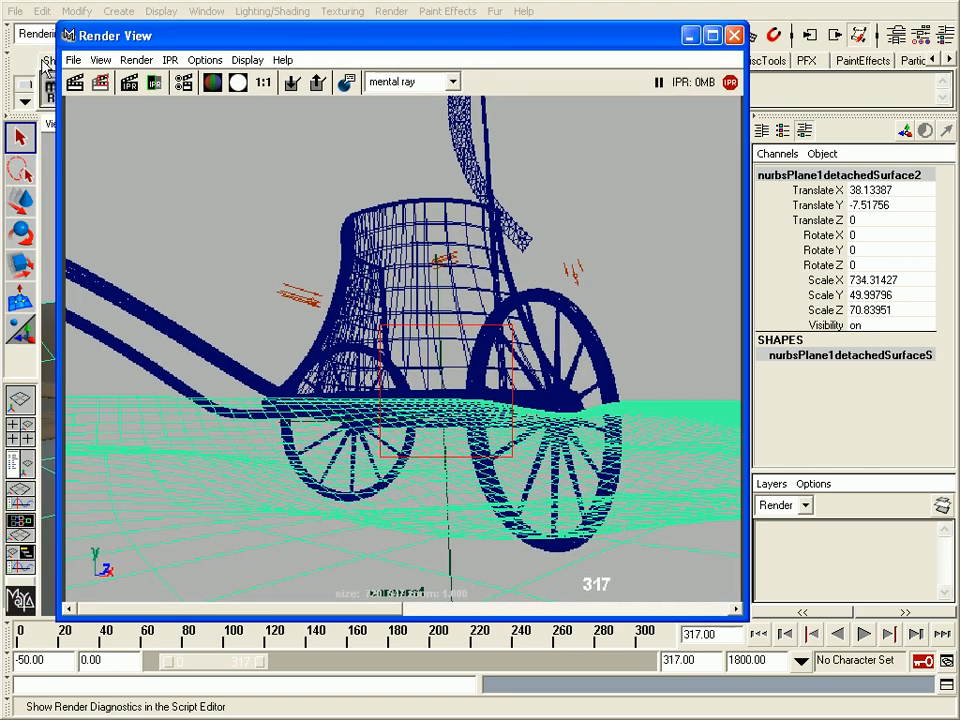
{"action": "left_click", "coordinate": [73, 81]}
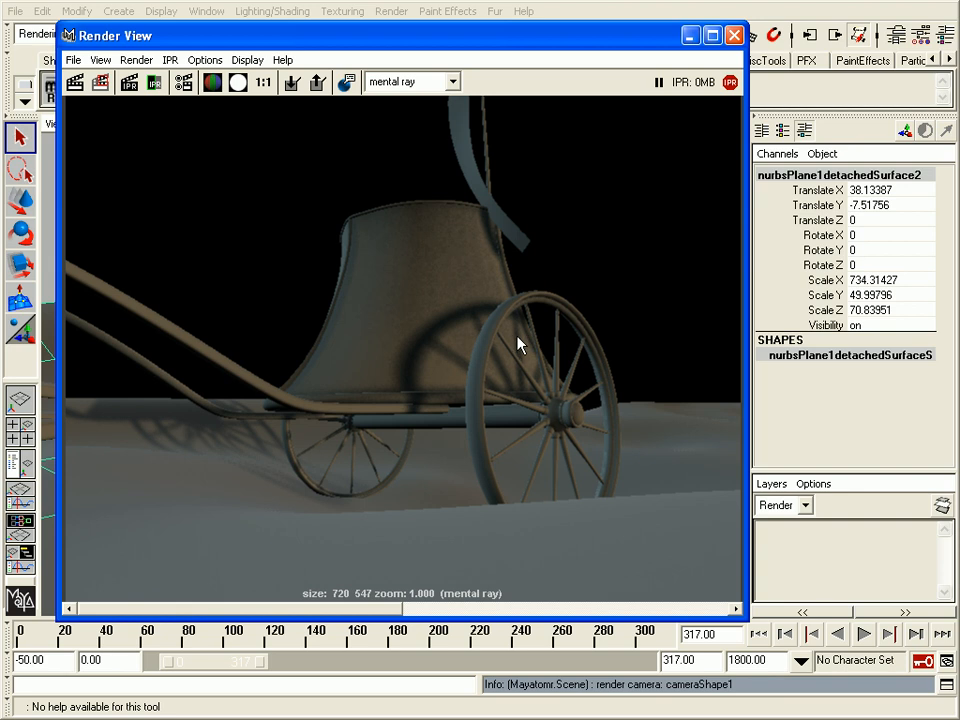
{"action": "left_click", "coordinate": [689, 38]}
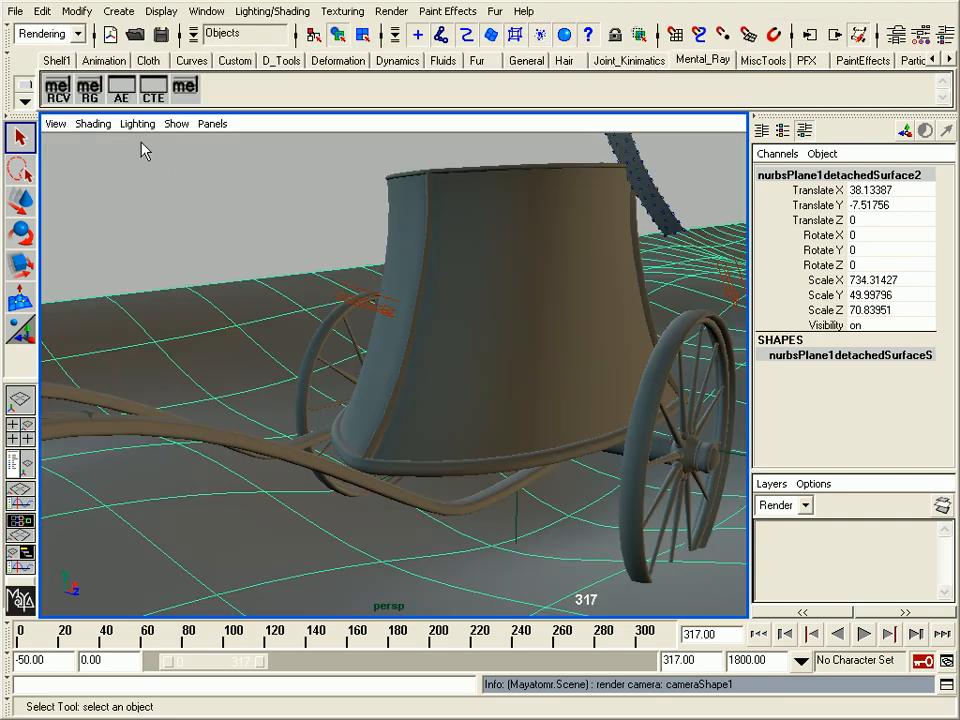
Reopen the mental ray Approximation Editor and select the chariot body's lofted surface to check its assigned surface approximation
{"action": "left_click", "coordinate": [121, 90]}
{"action": "left_click_drag", "start_coordinate": [467, 310], "coordinate": [439, 258]}
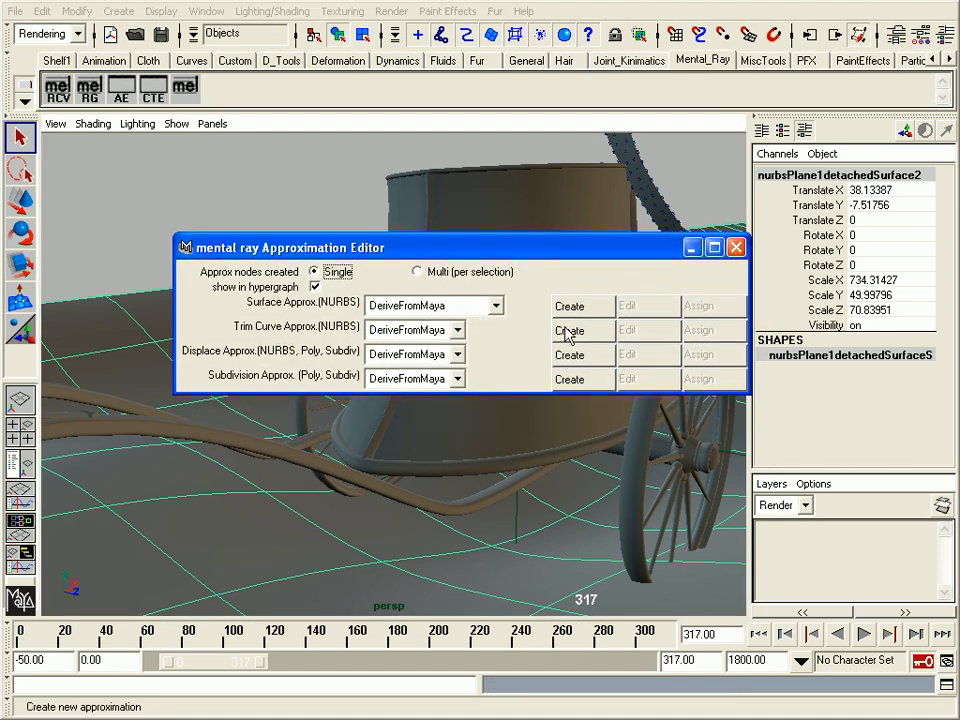
{"action": "left_click", "coordinate": [493, 232]}
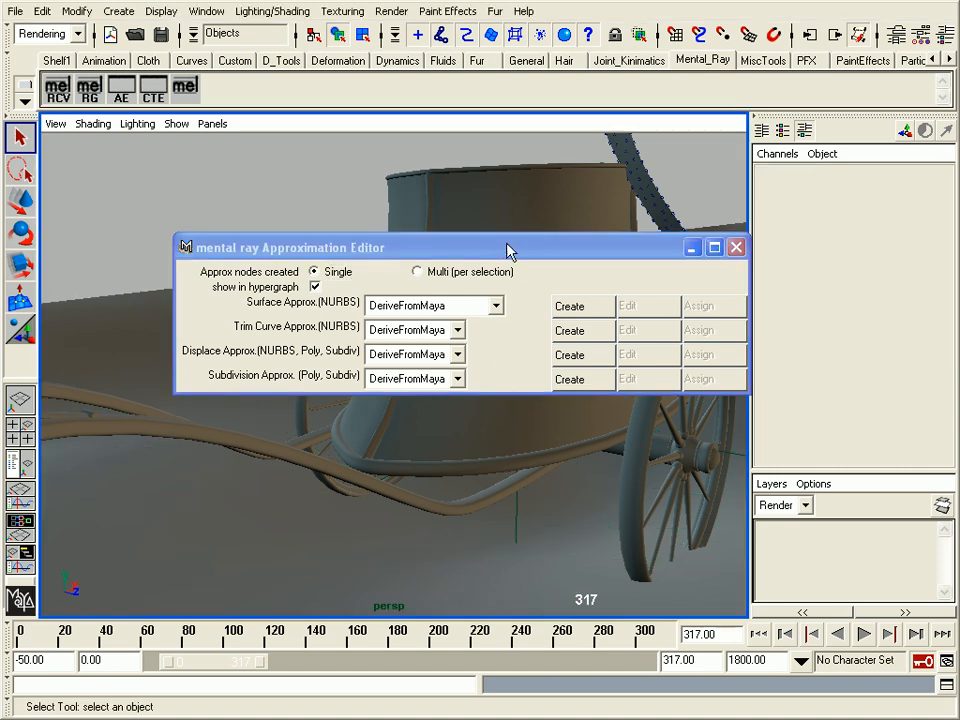
{"action": "left_click_drag", "start_coordinate": [531, 260], "coordinate": [522, 262]}
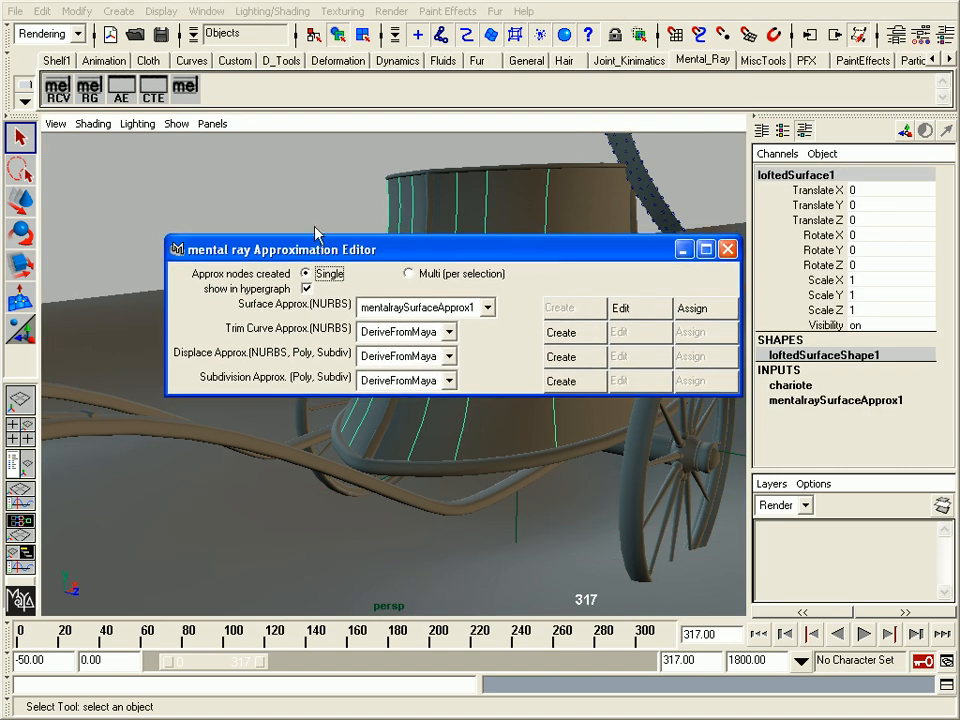
Select the chariot body surfaces together, review the Surface Approx choices, and briefly open mentalraySurfaceApprox1 for editing
{"action": "left_click_drag", "start_coordinate": [411, 192], "coordinate": [358, 156]}
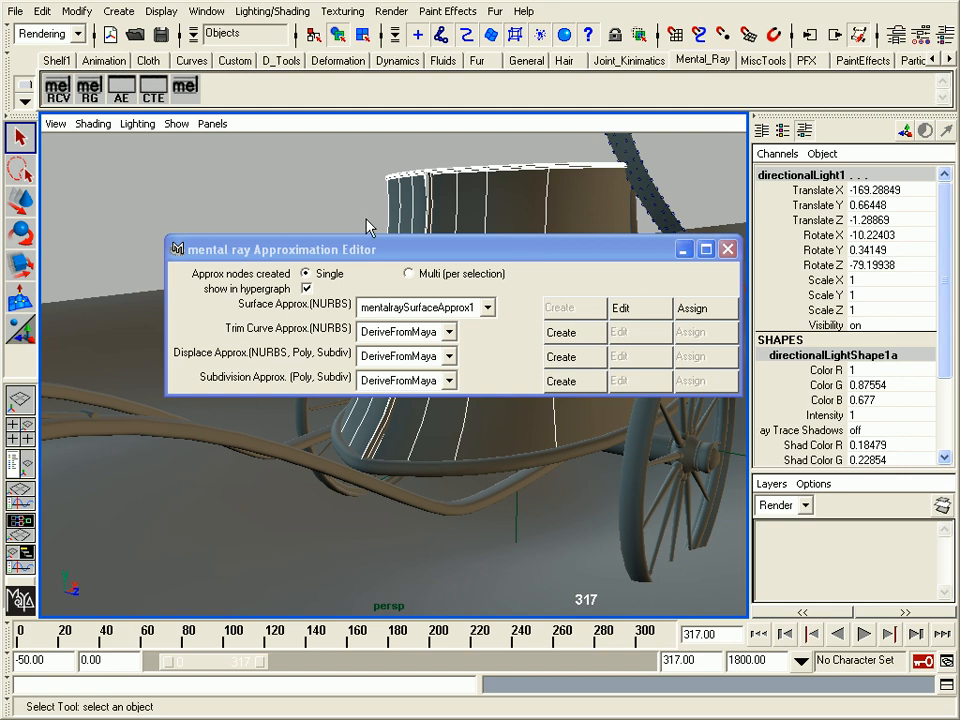
{"action": "left_click", "coordinate": [410, 329]}
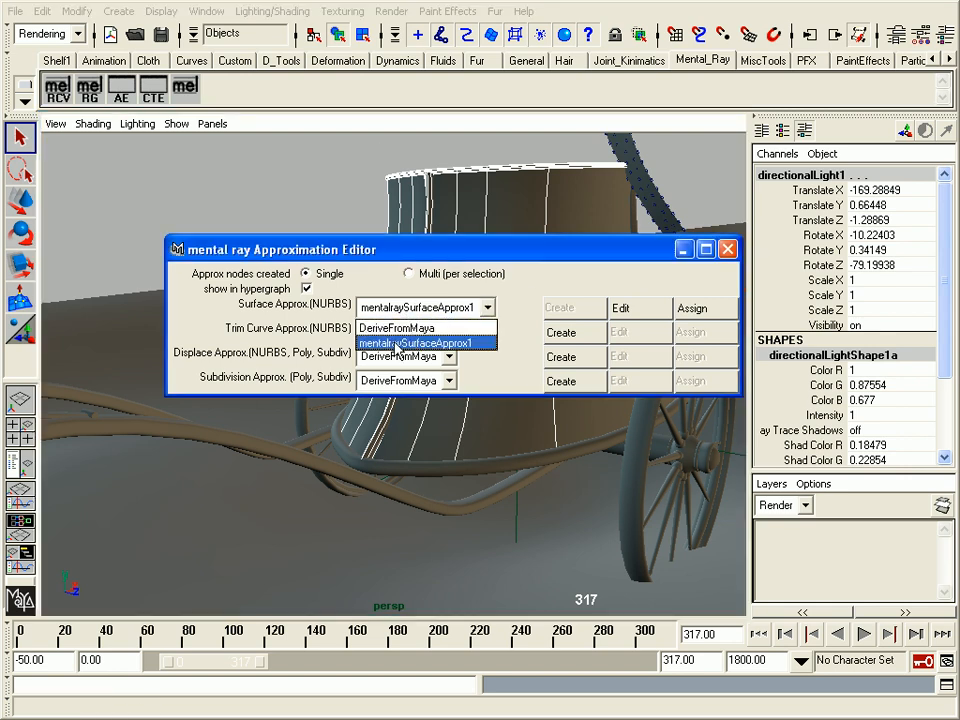
{"action": "left_click", "coordinate": [312, 350]}
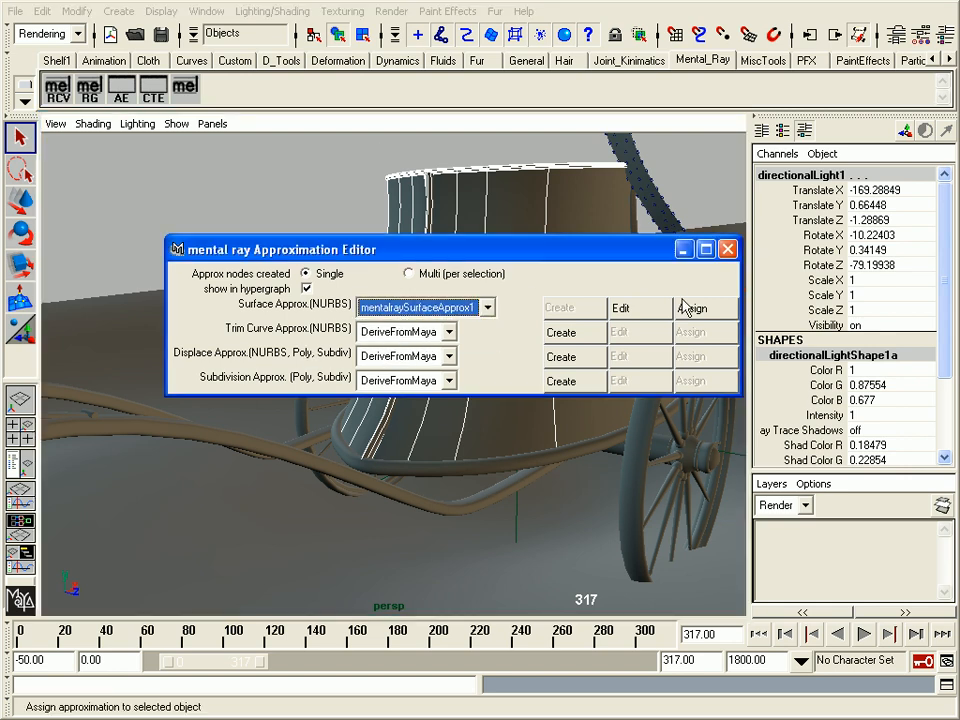
{"action": "left_click", "coordinate": [640, 309]}
{"action": "left_click", "coordinate": [700, 95]}
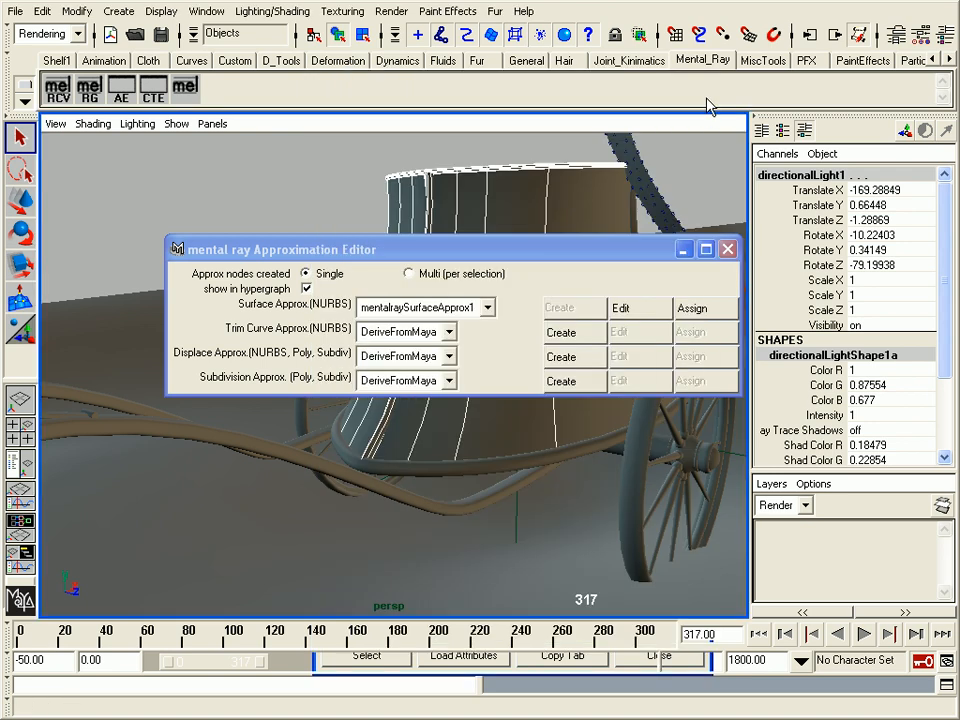
Alternate between an empty selection and the chariot body surface to compare the Surface Approx assignment in the Approximation Editor
{"action": "left_click", "coordinate": [362, 207]}
{"action": "left_click", "coordinate": [454, 219]}
{"action": "left_click", "coordinate": [325, 184]}
{"action": "left_click", "coordinate": [455, 205]}
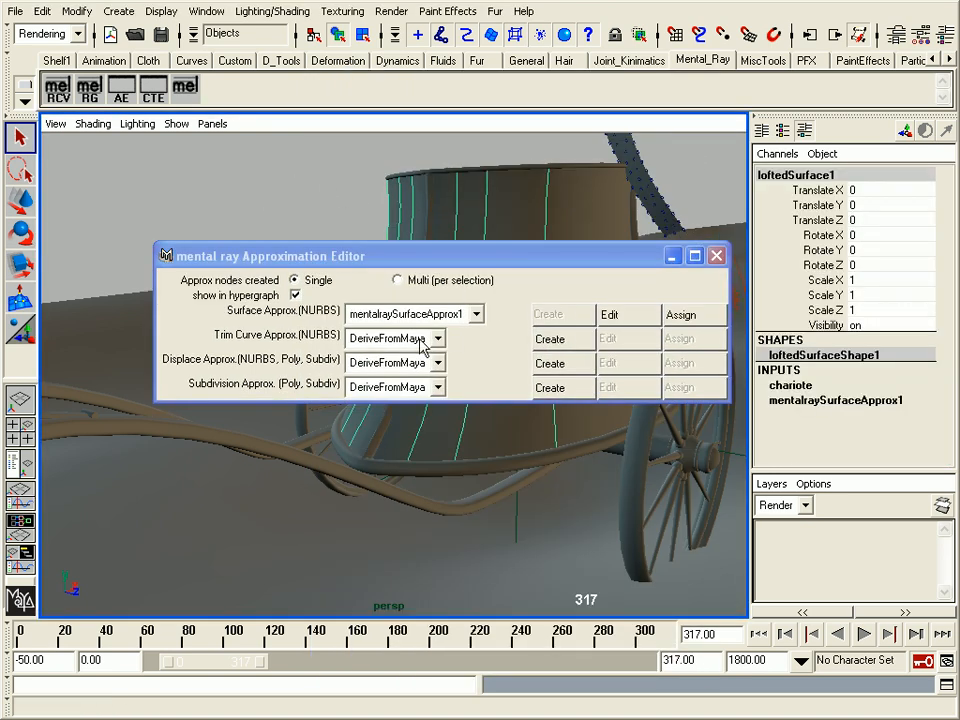
Reselect the chariot body surface and graph its input and output connections in the Hypergraph
{"action": "left_click", "coordinate": [324, 228]}
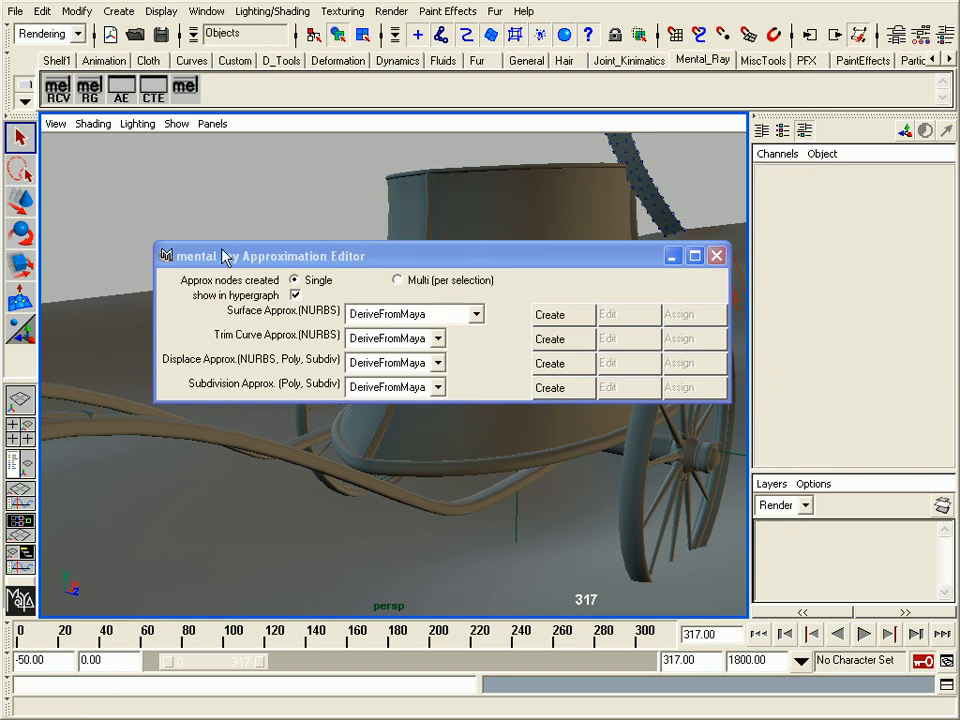
{"action": "left_click", "coordinate": [501, 216]}
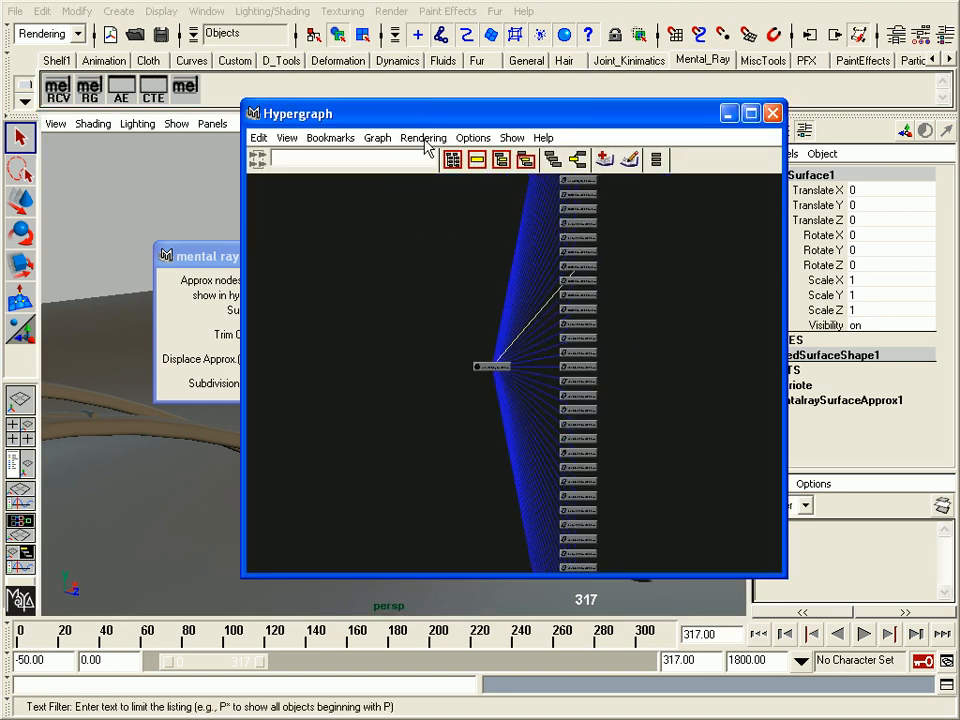
{"action": "left_click", "coordinate": [576, 159]}
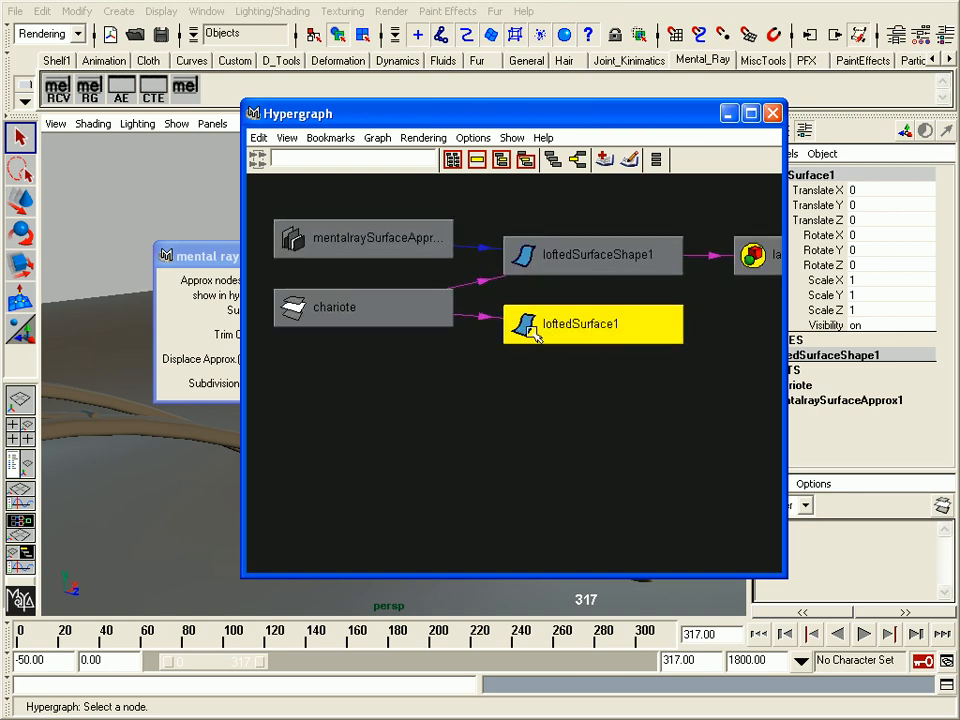